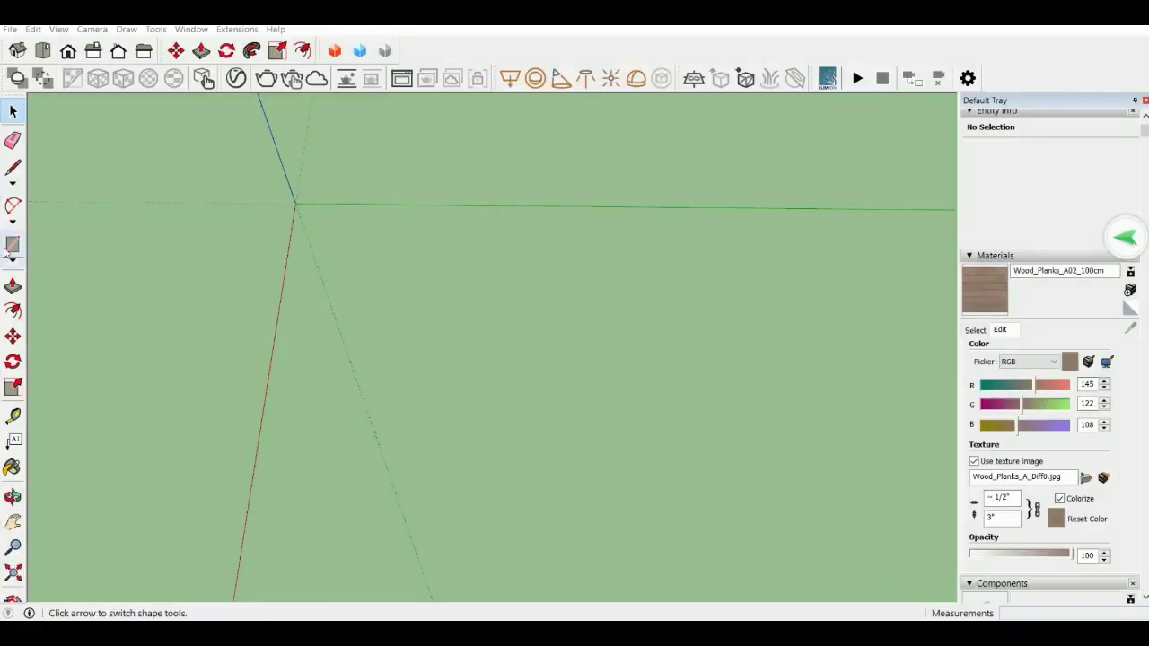
Step: Draw a floor rectangle from the origin and split it in half with a line
left_click(296, 206)
left_click(668, 466)
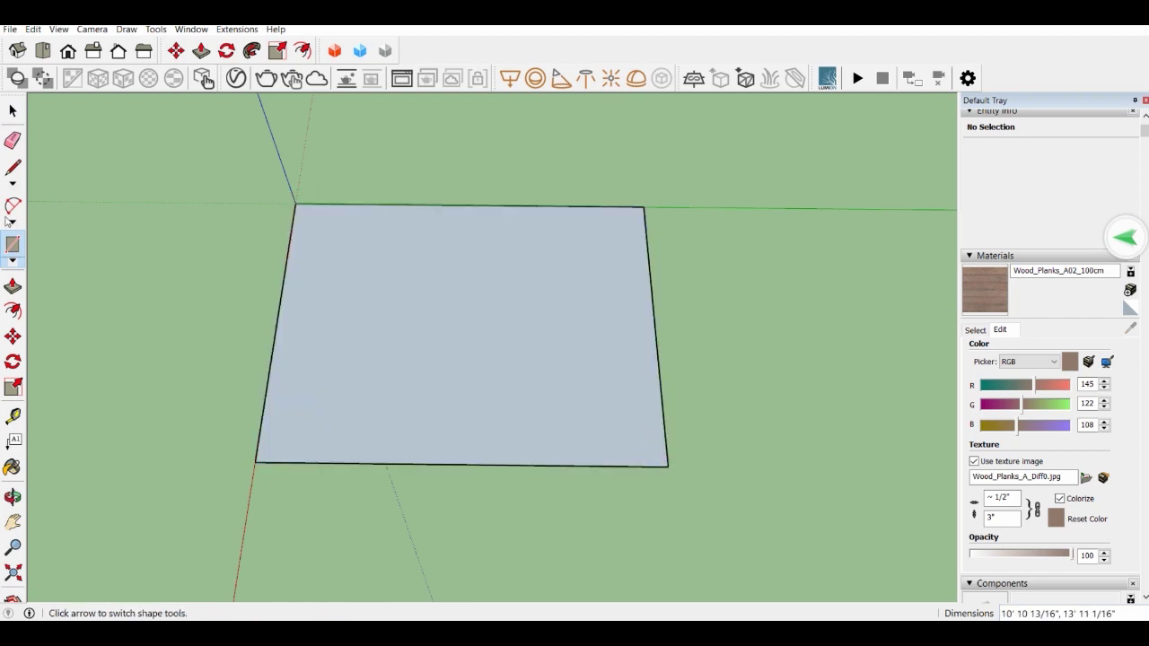
key("l")
left_click(469, 205)
left_click(463, 462)
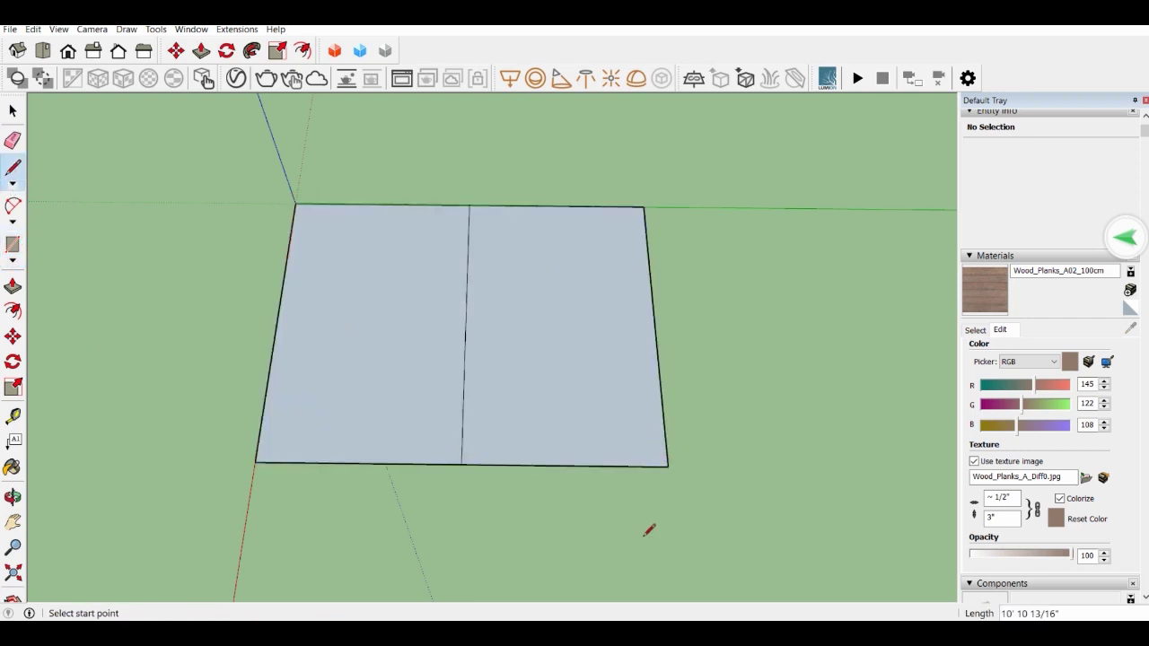
Step: Add the Wood Planks B01 material from the V-Ray Asset Editor to the scene
left_click(236, 79)
scroll(224, 414, "down", 3)
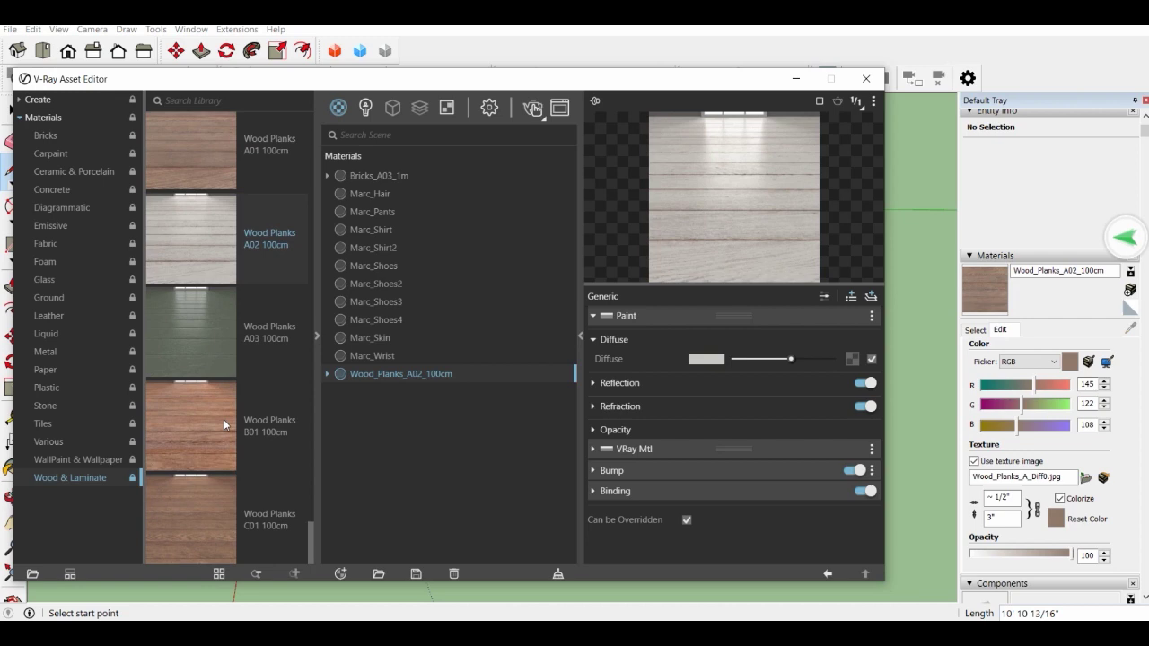
right_click(226, 416)
left_click(270, 453)
left_click(796, 79)
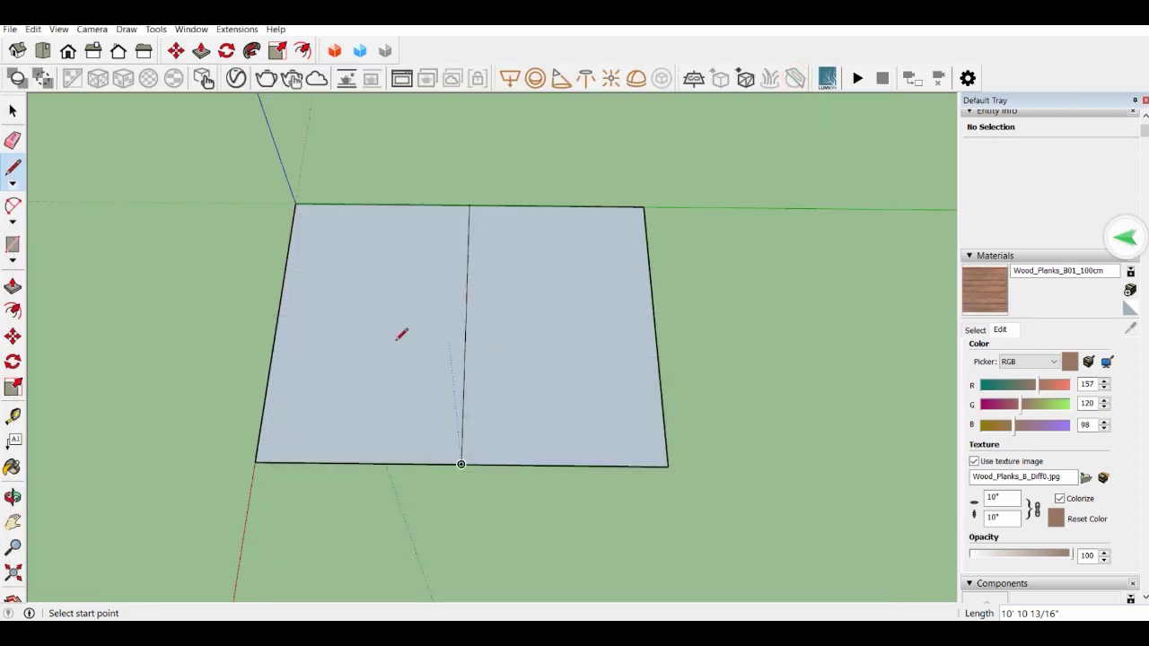
Step: Paint the left half with the wood planks and set the texture size to 3'8"
left_click(13, 468)
left_click(460, 373)
left_click(998, 498)
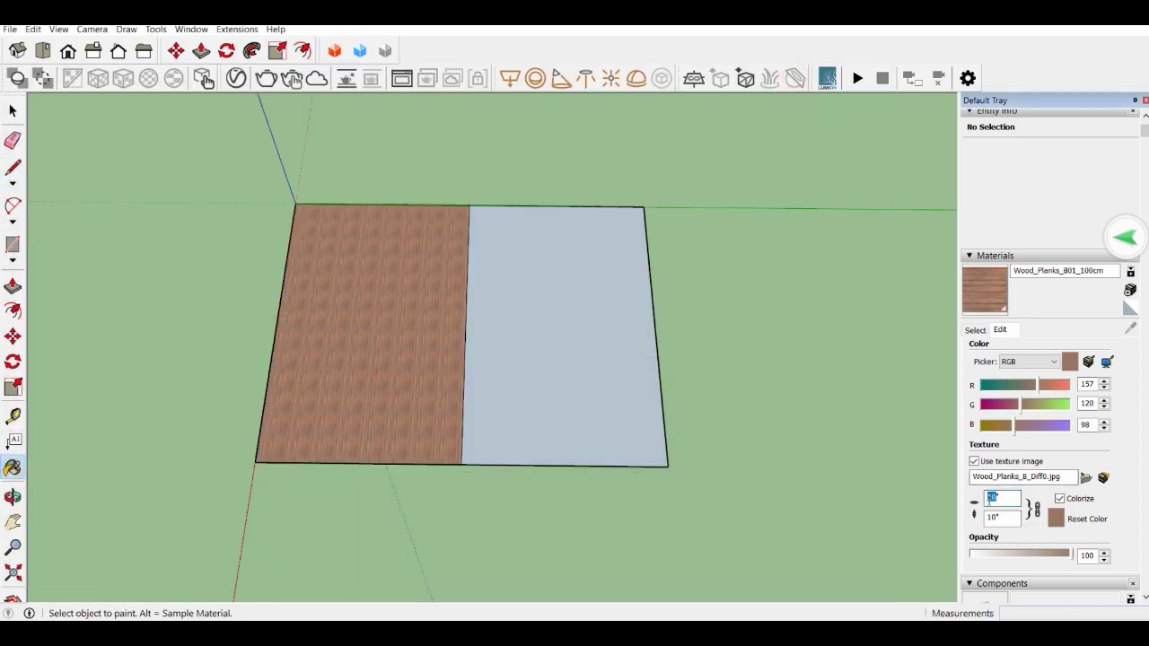
type("80")
key("Return")
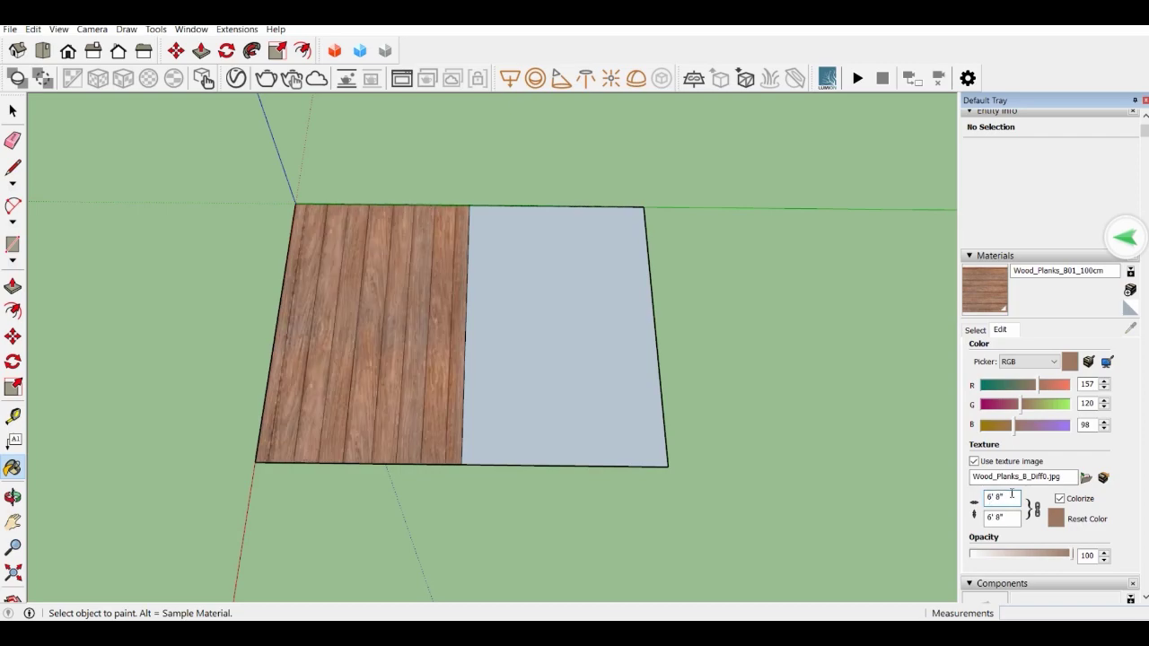
scroll(389, 402, "up", 5)
scroll(423, 405, "down", 2)
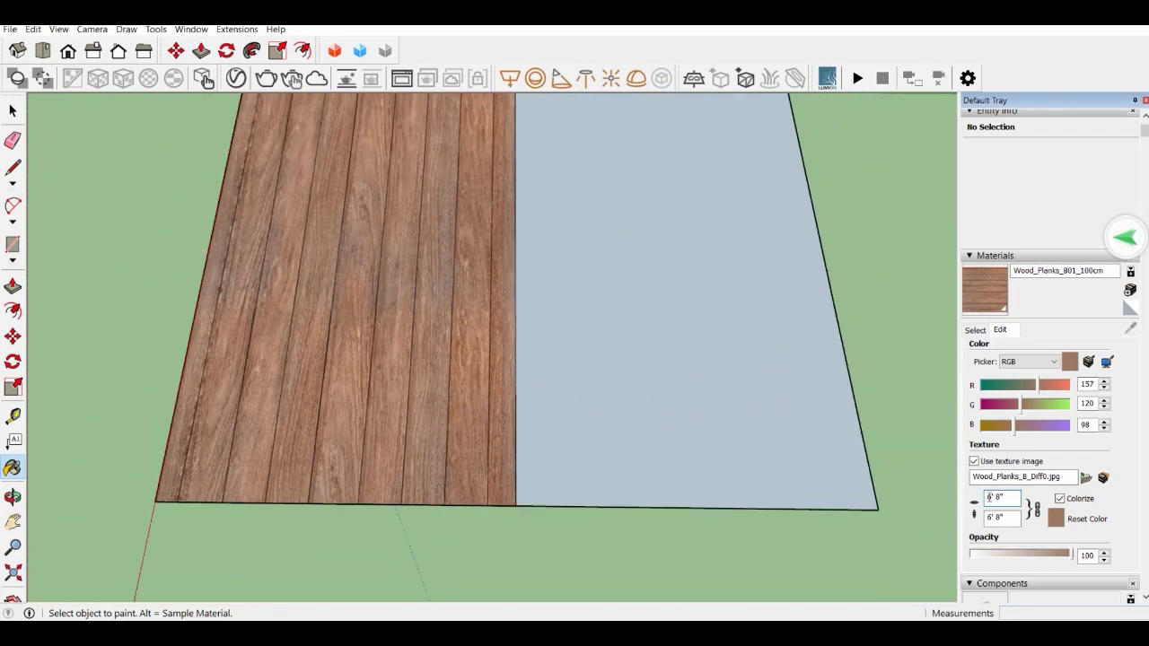
type("3")
key("Return")
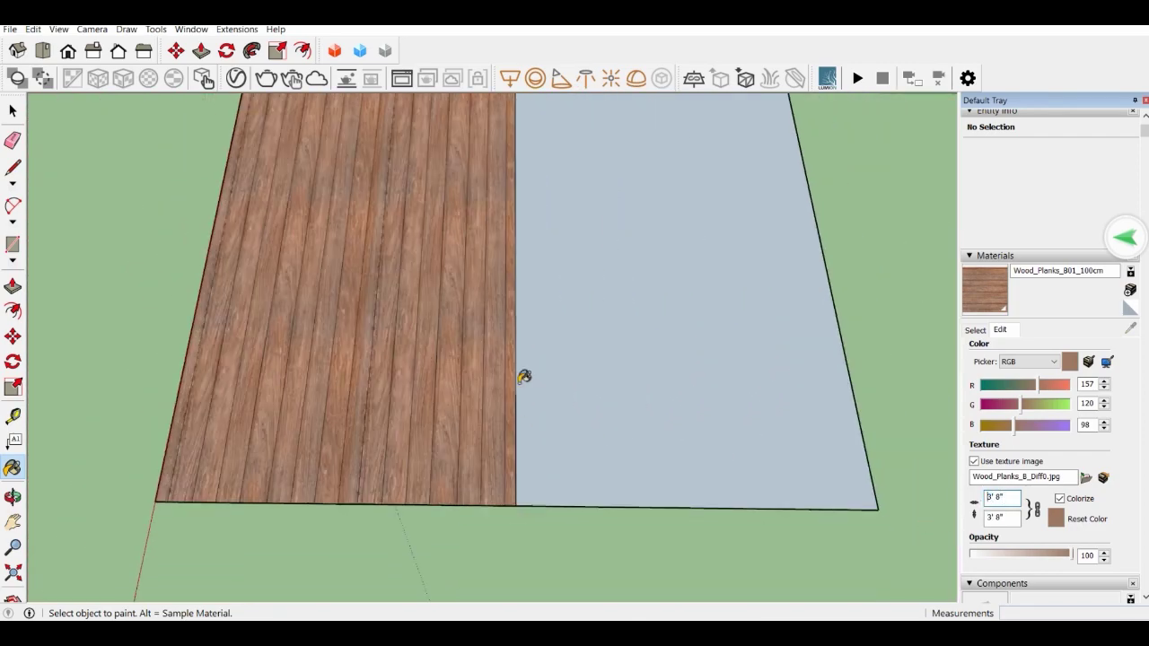
Step: Browse TextureHaven's textures catalogue to the Wood category
scroll(651, 342, "down", 2)
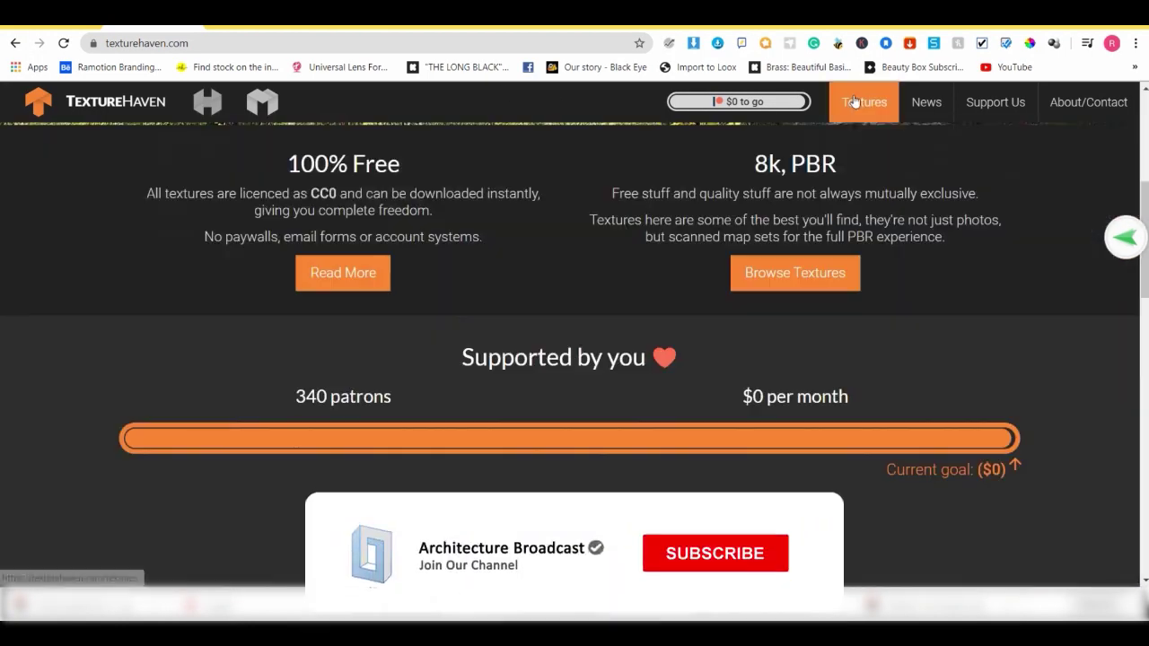
left_click(855, 101)
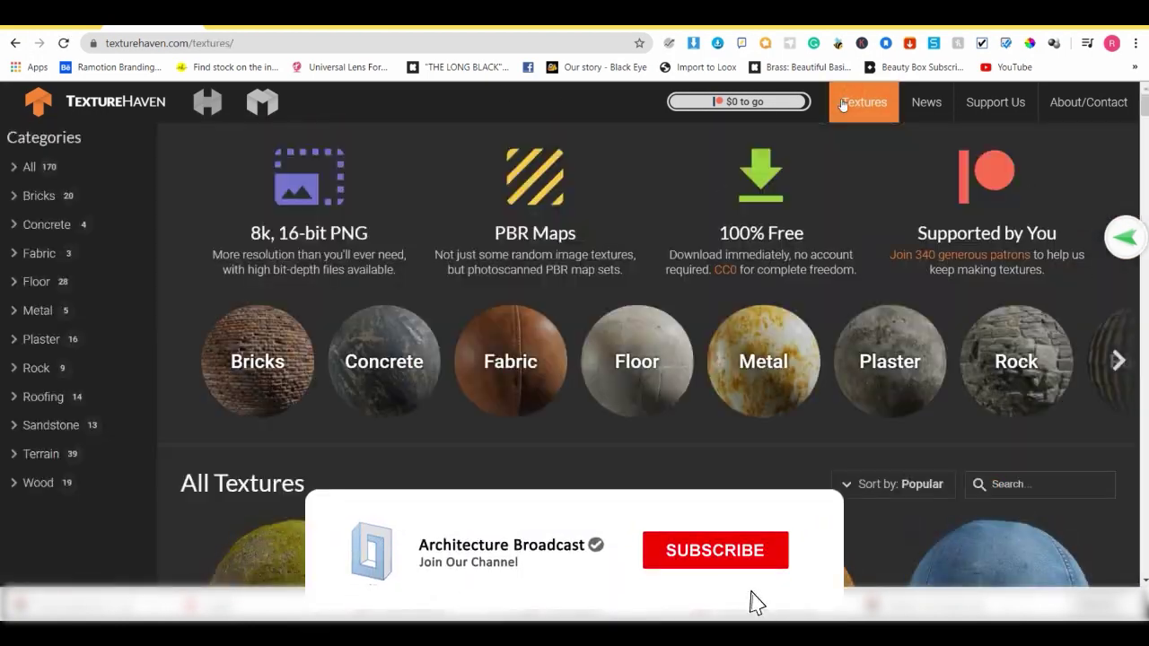
left_click(1120, 360)
left_click(1120, 360)
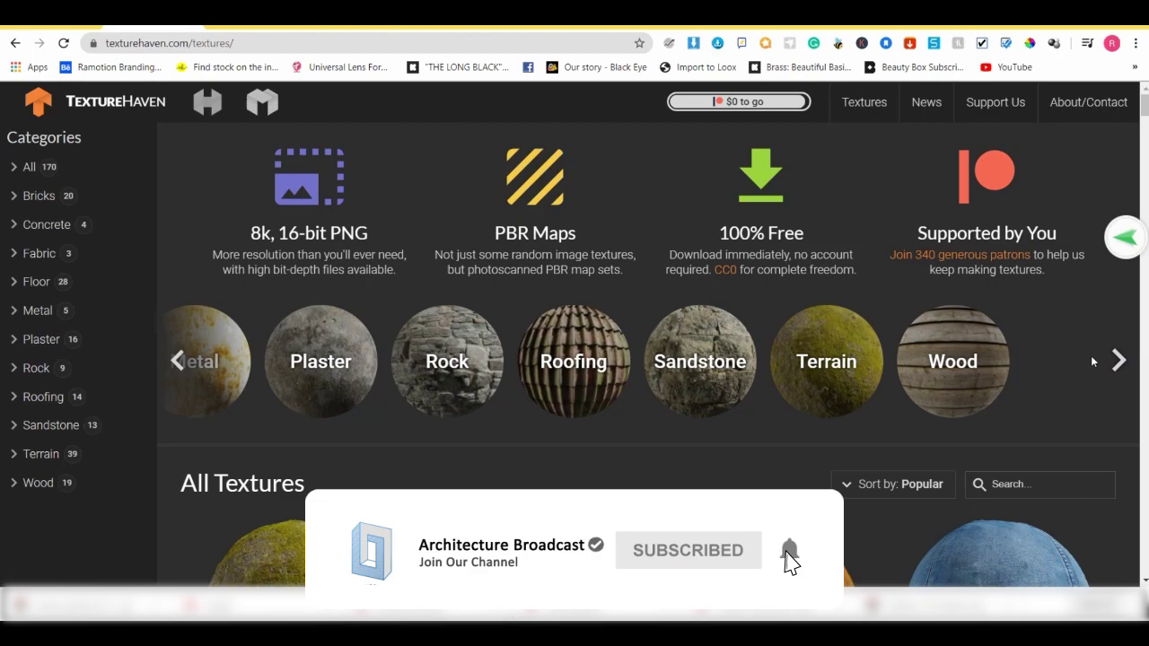
left_click(985, 364)
scroll(772, 287, "down", 8)
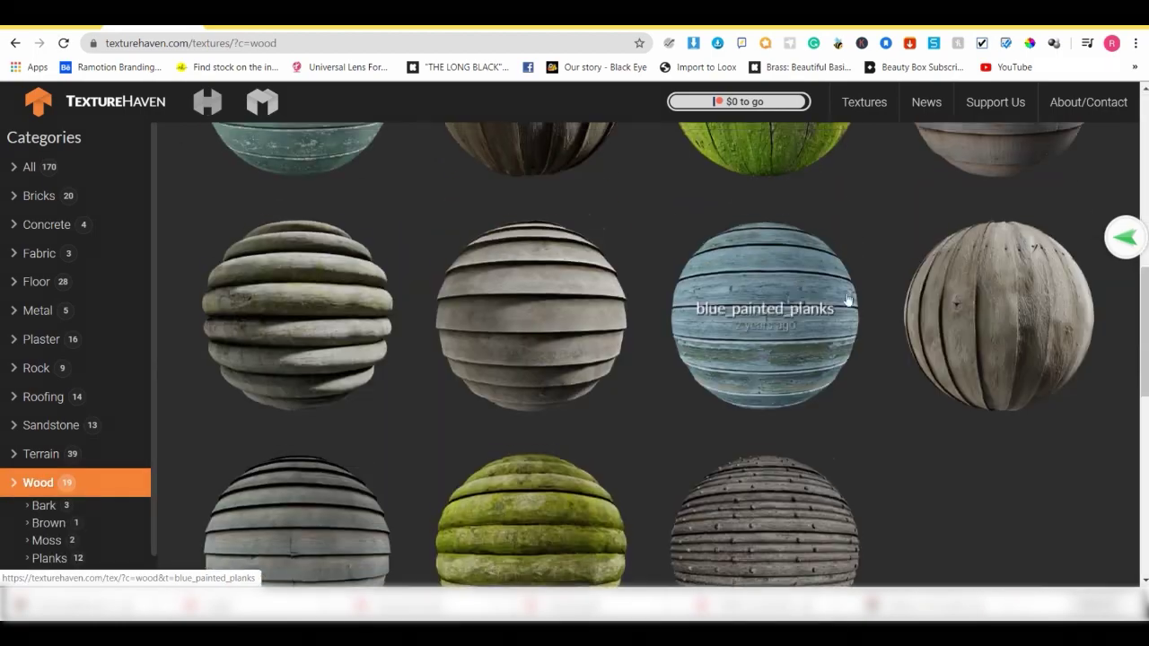
scroll(970, 250, "up", 8)
Step: Download the brown_planks_05 all-maps set as a 4k JPG zip
left_click(782, 244)
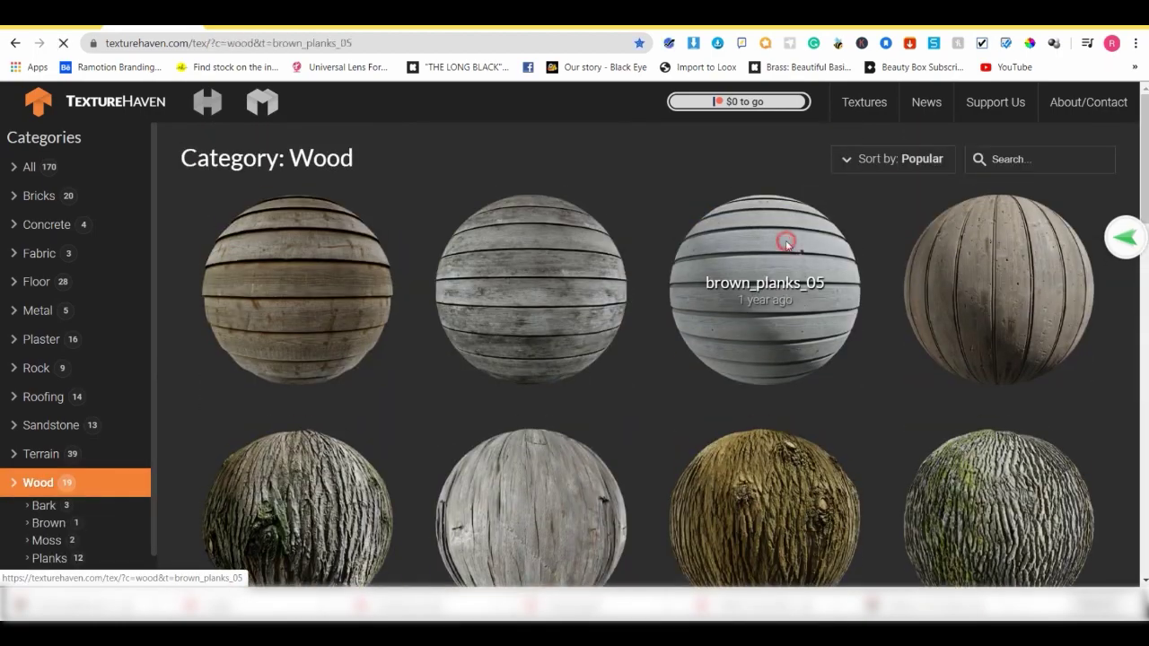
scroll(781, 324, "down", 3)
scroll(781, 324, "up", 2)
mouse_move(815, 293)
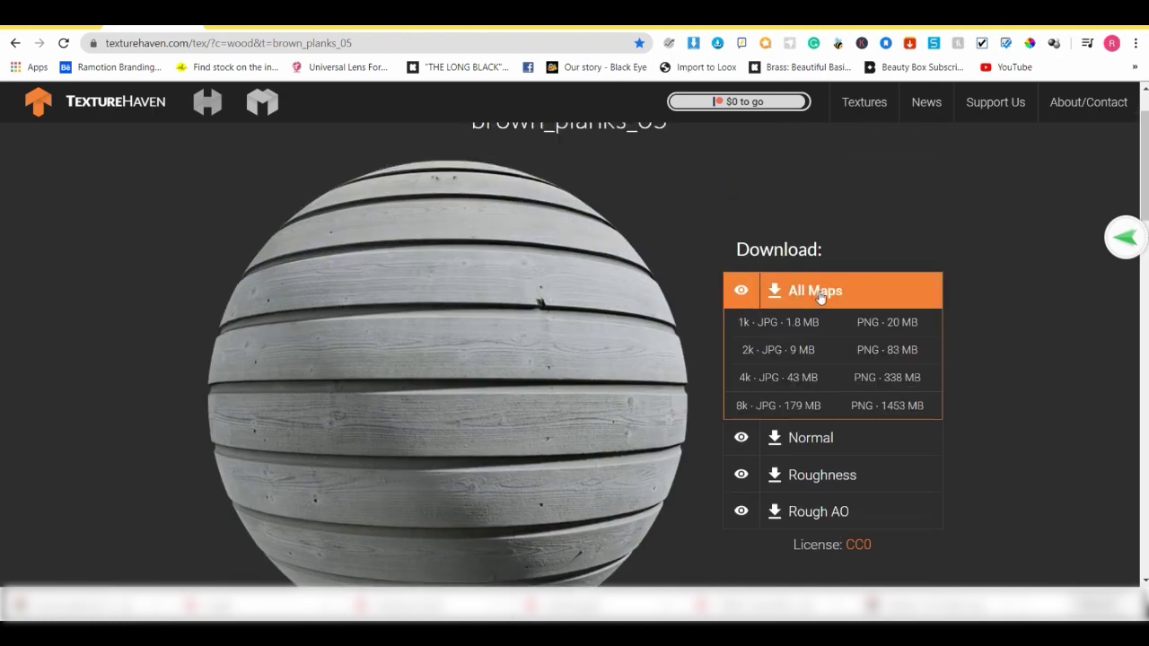
left_click(803, 376)
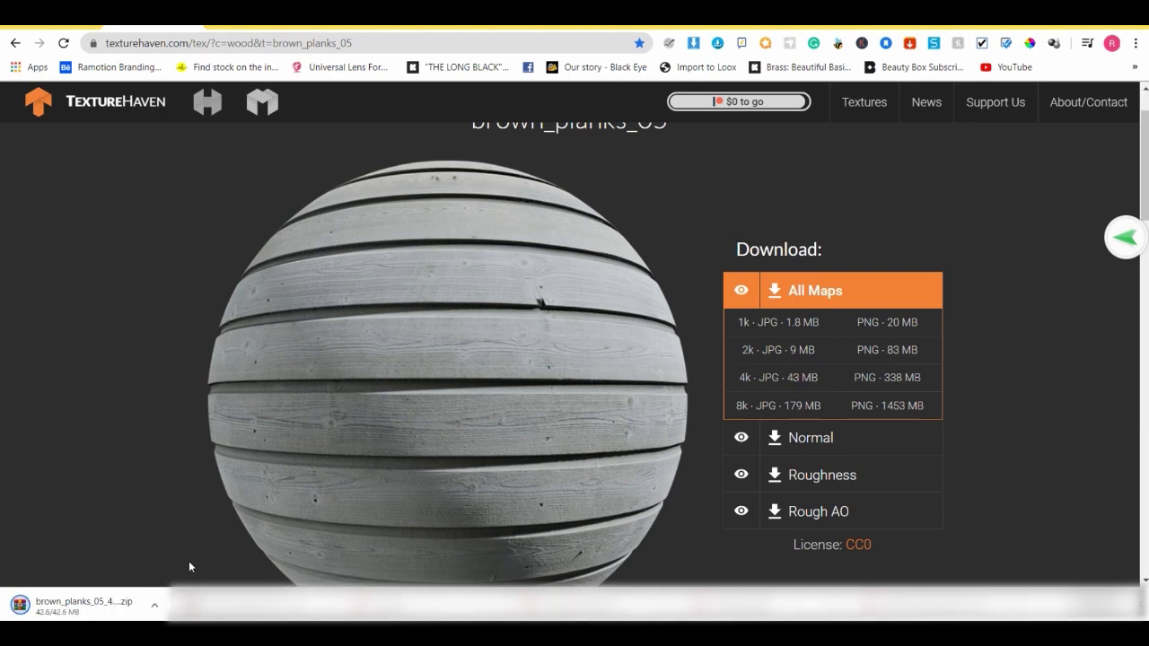
Step: Extract the downloaded zip into its own brown_planks_05_4k_jpg folder
left_click(154, 606)
left_click(210, 551)
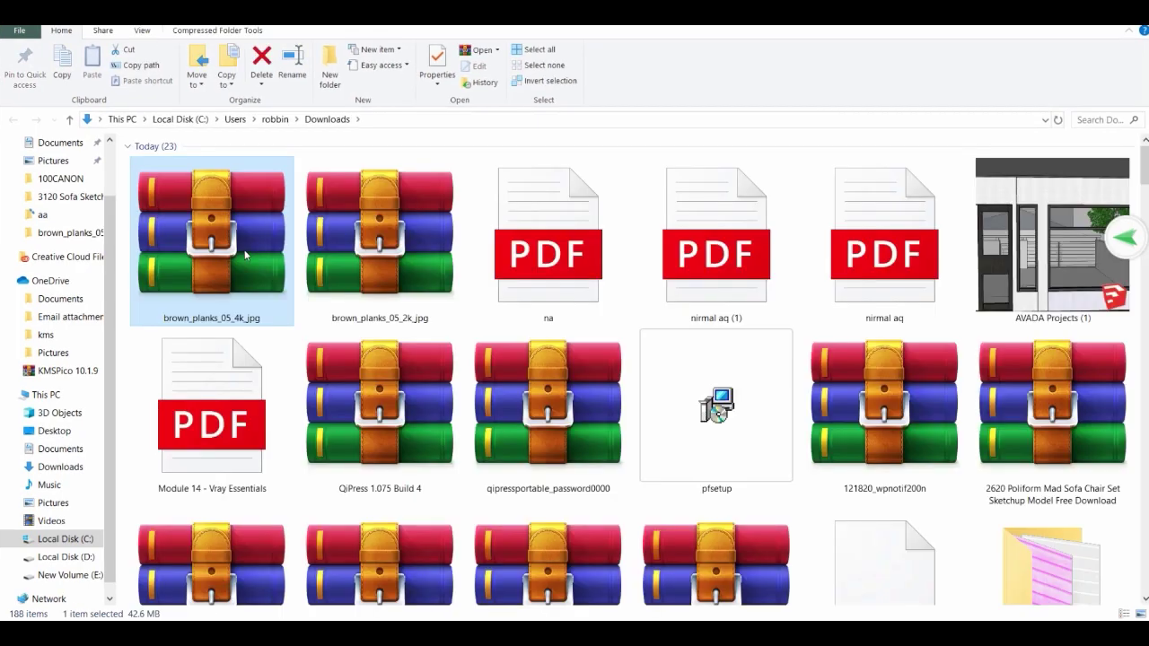
right_click(212, 211)
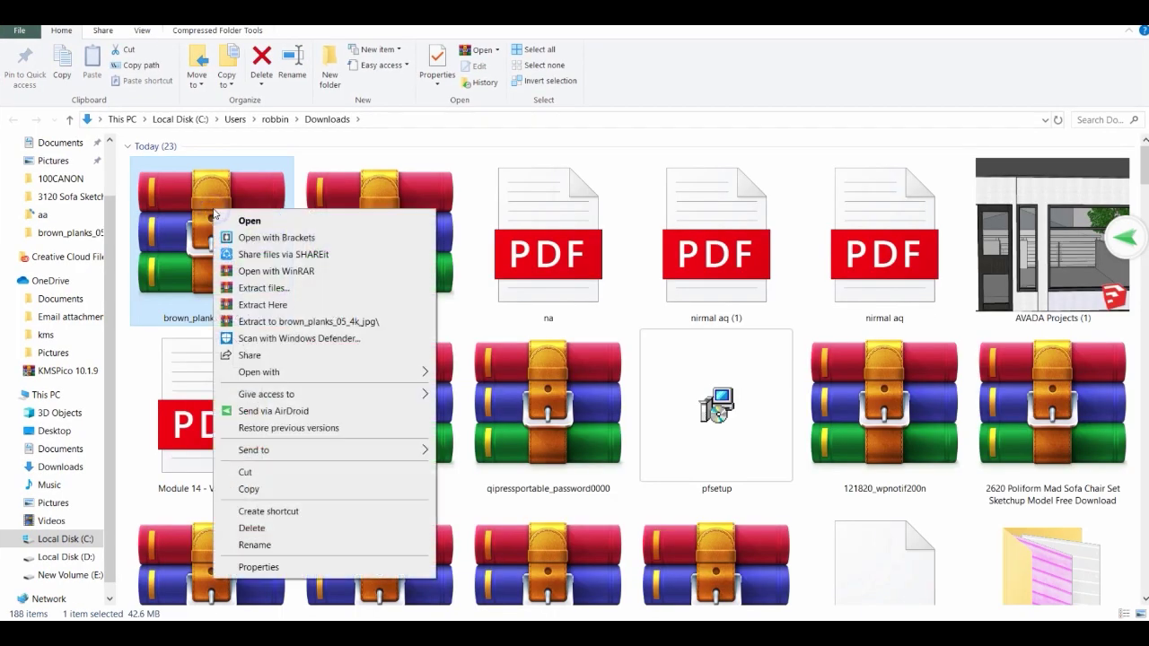
left_click(293, 323)
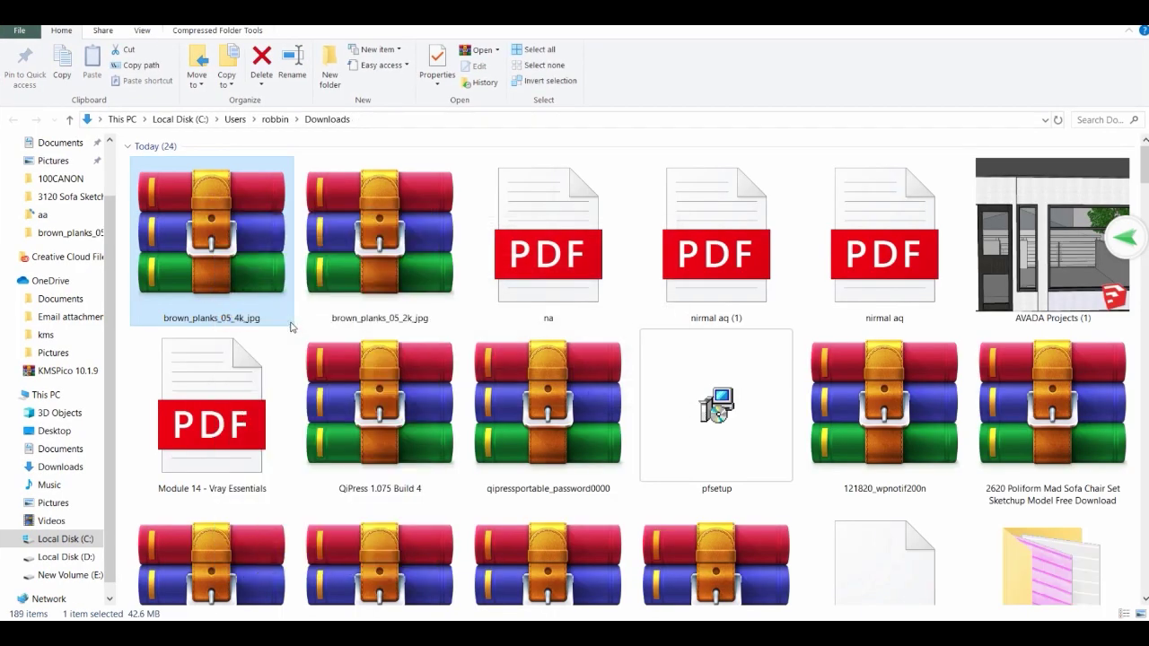
Step: Open the extracted brown_planks_05_4k_jpg folder and select the ao_4k map
scroll(884, 413, "down", 5)
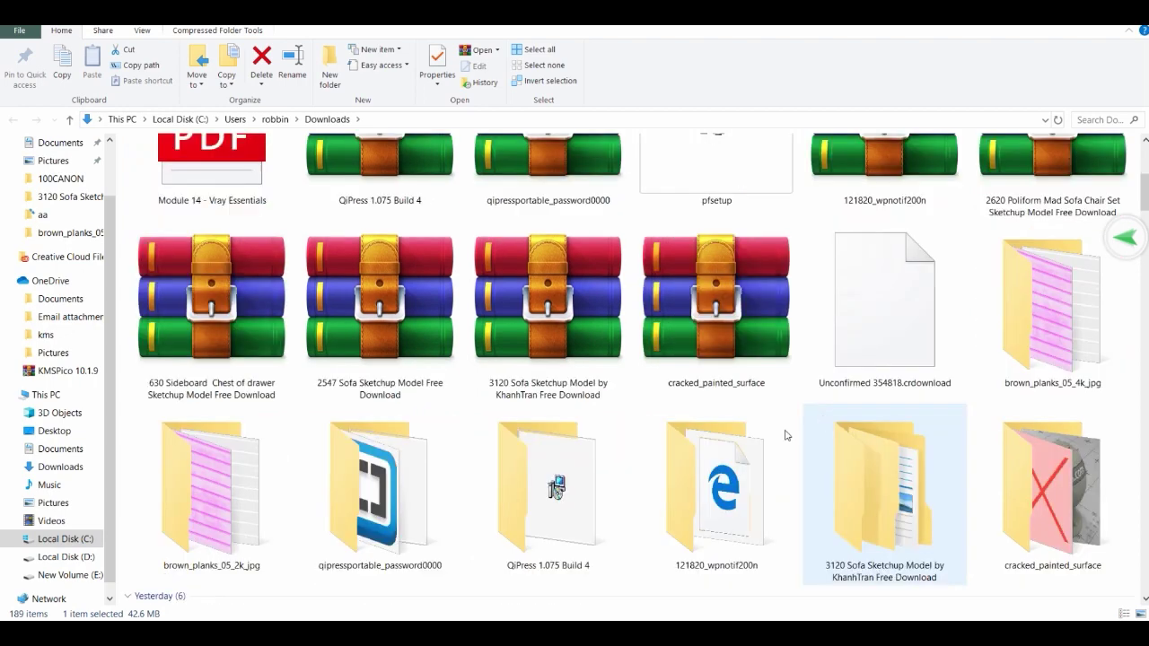
double_click(236, 477)
left_click(12, 119)
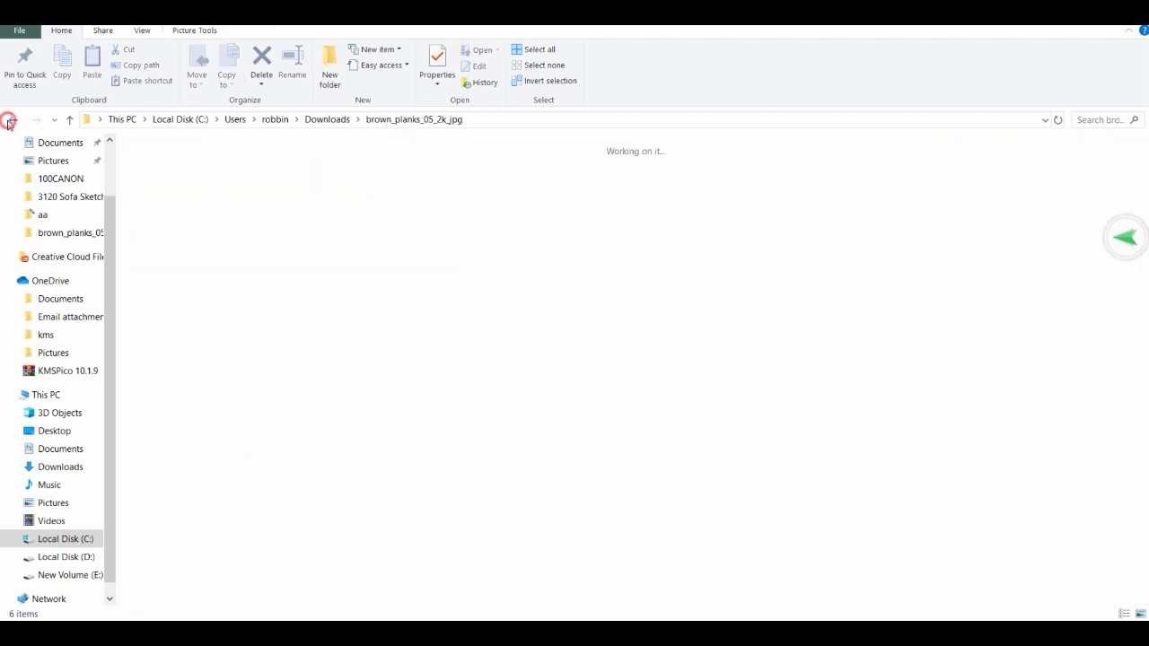
double_click(1053, 332)
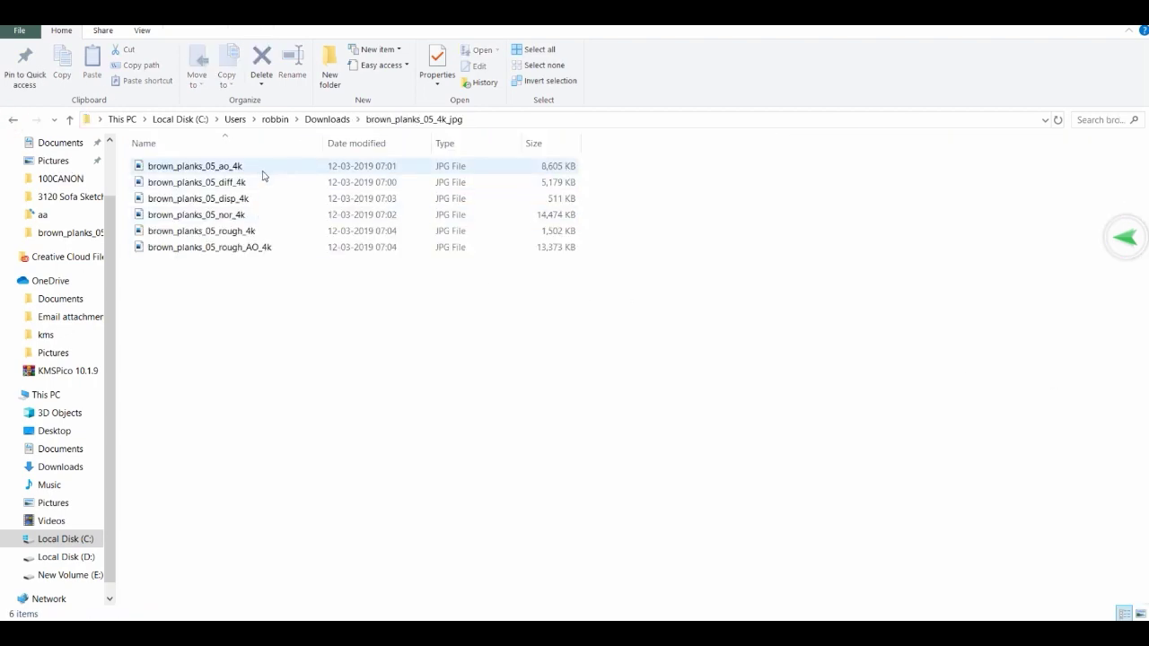
left_click(264, 169)
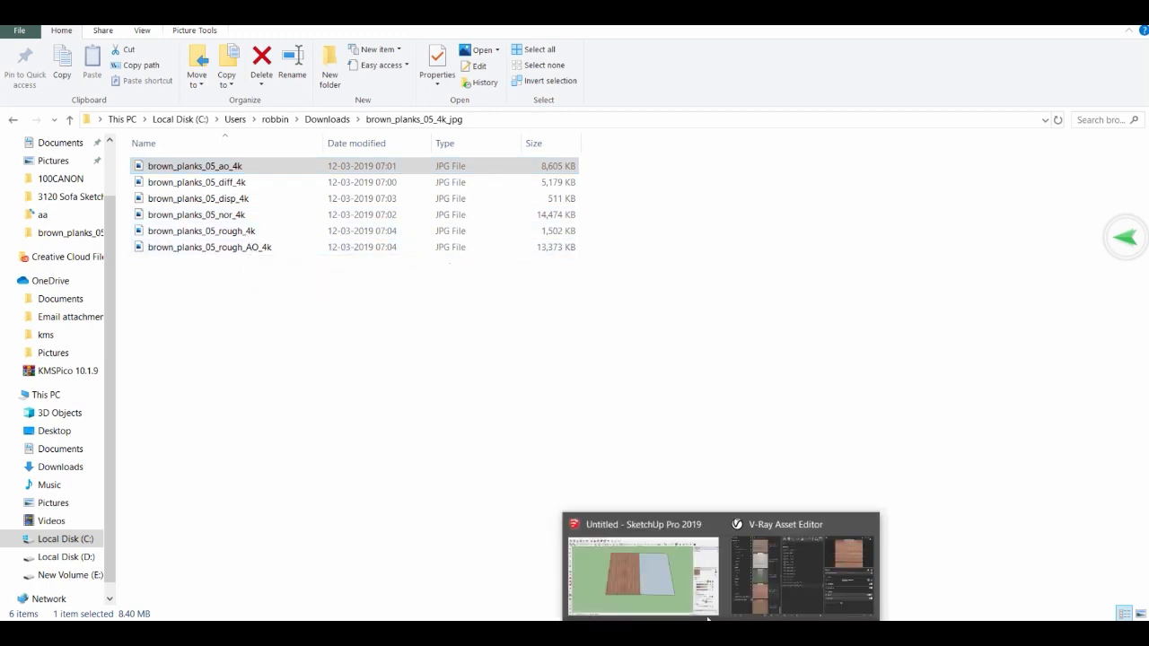
Step: Create a new Generic V-Ray material and choose a Bitmap for its bump map
left_click(708, 610)
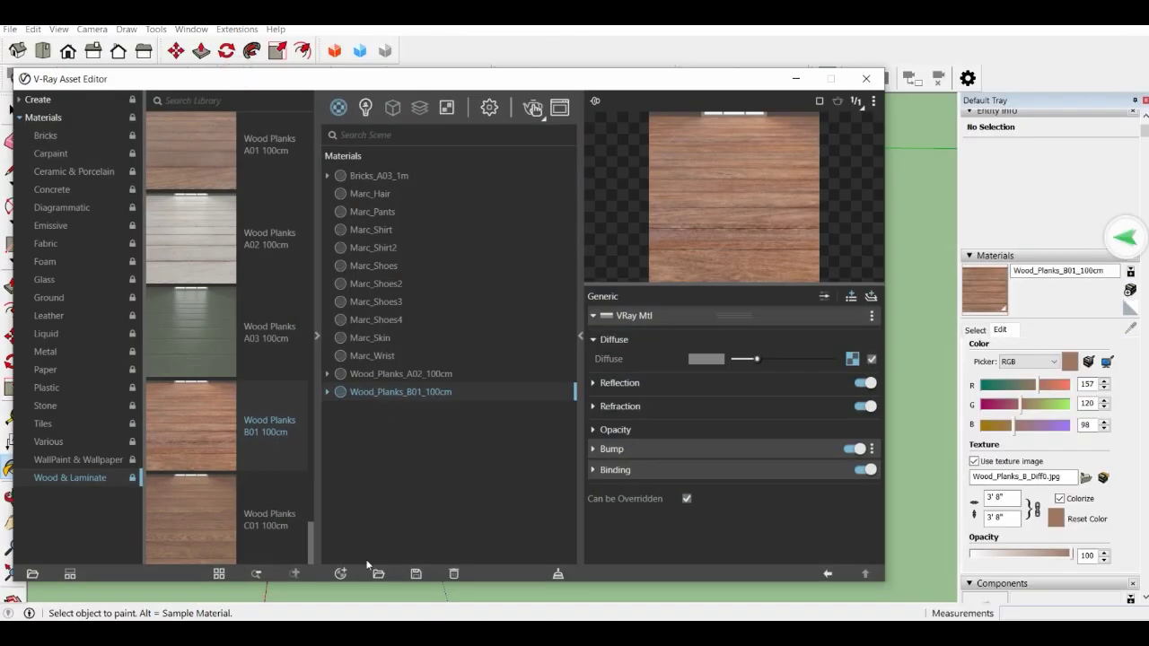
left_click(342, 574)
mouse_move(377, 554)
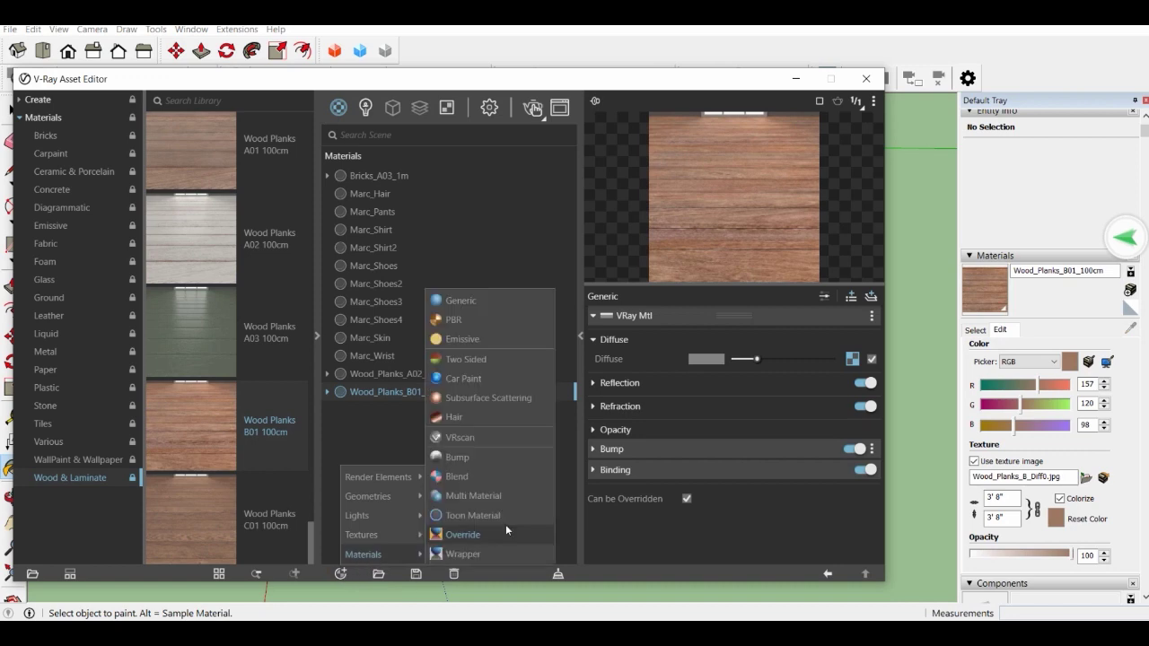
left_click(498, 308)
left_click(834, 449)
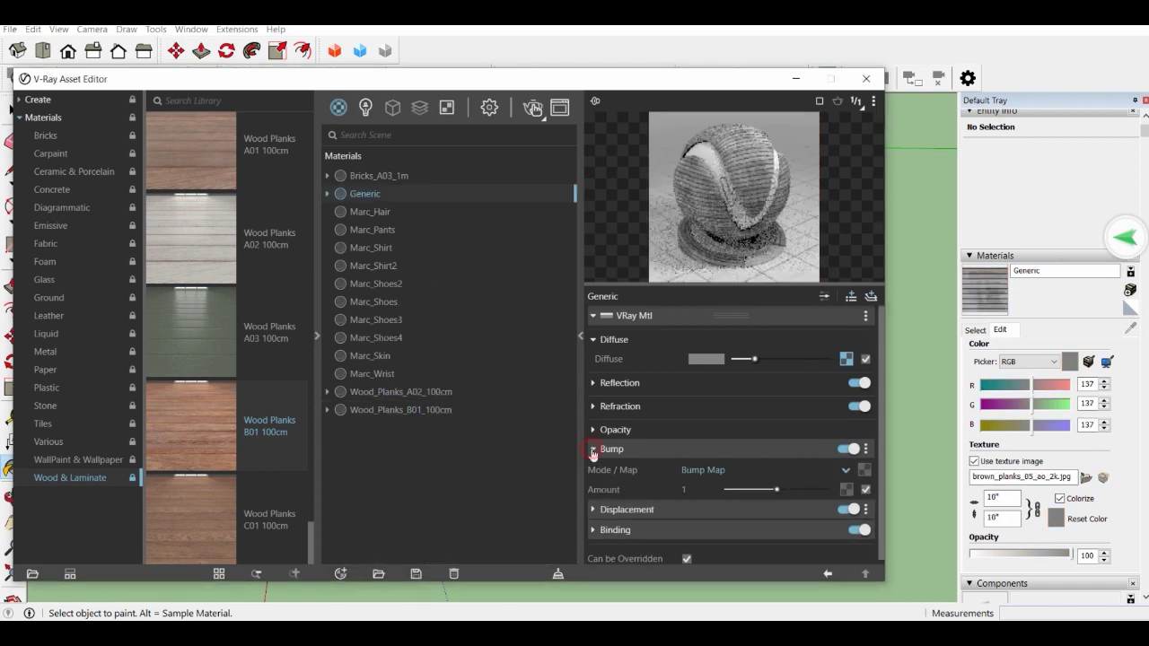
left_click(847, 489)
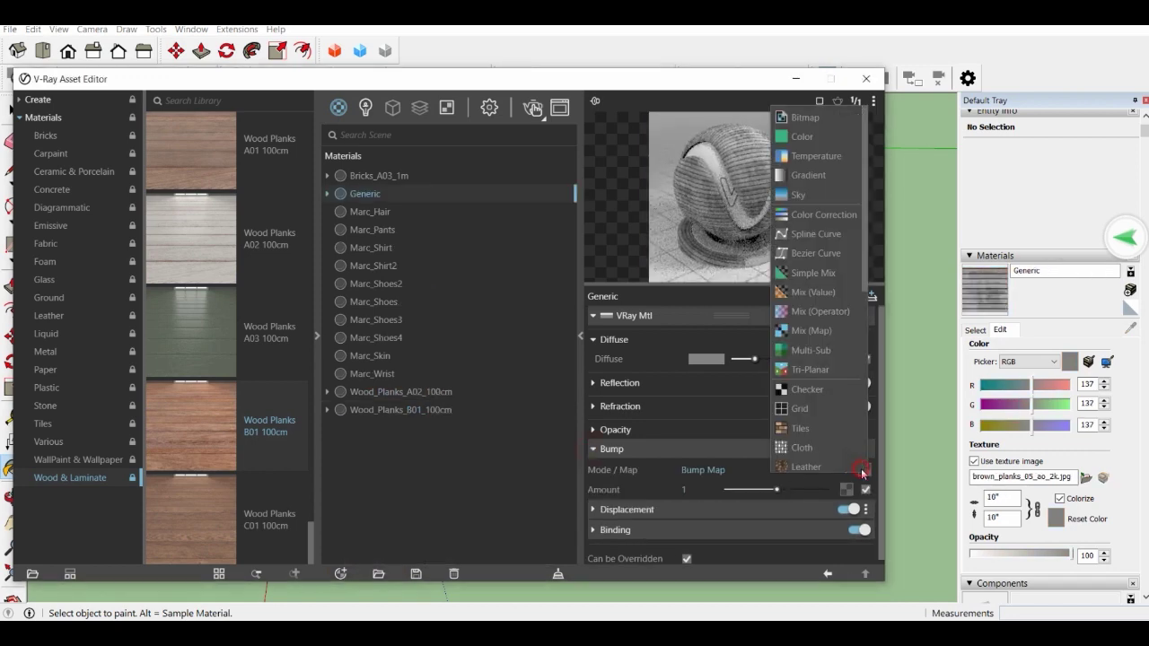
left_click(813, 121)
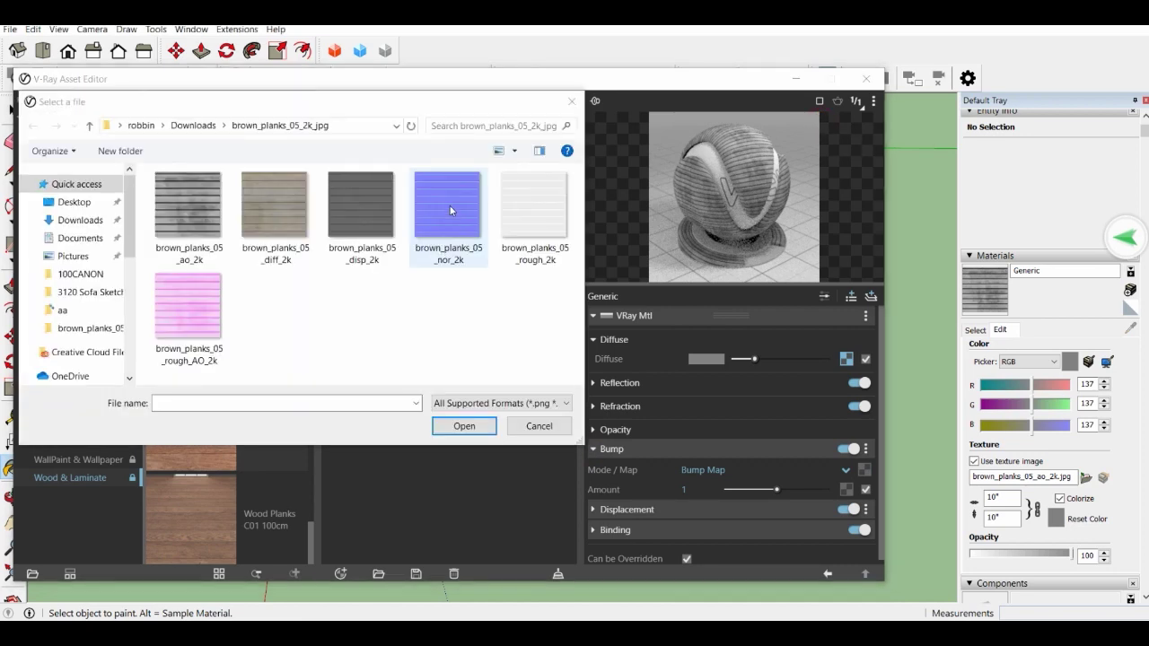
Step: Load brown_planks_05_diff_4k from the Downloads 4k folder as the bump bitmap
left_click(183, 128)
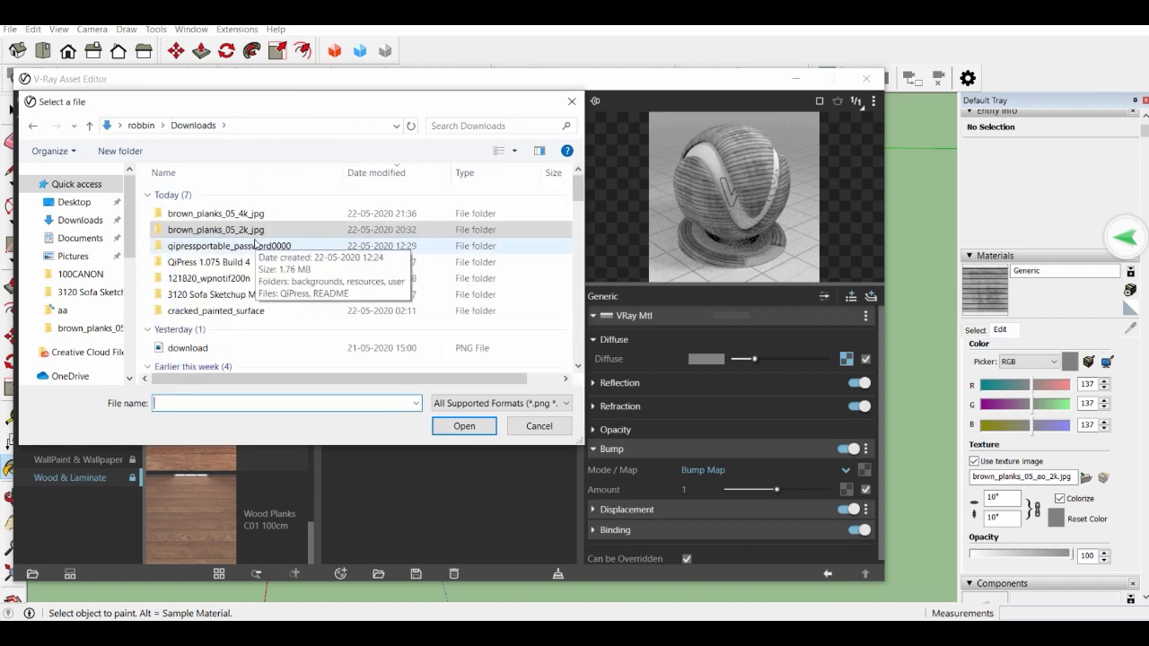
double_click(260, 214)
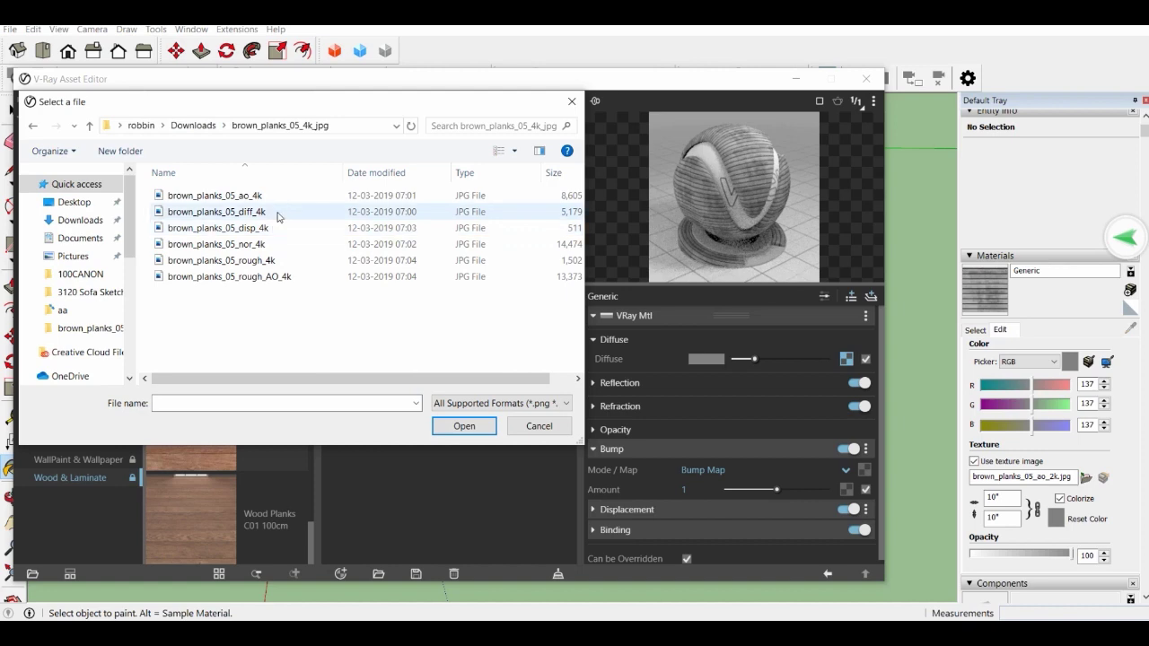
double_click(277, 214)
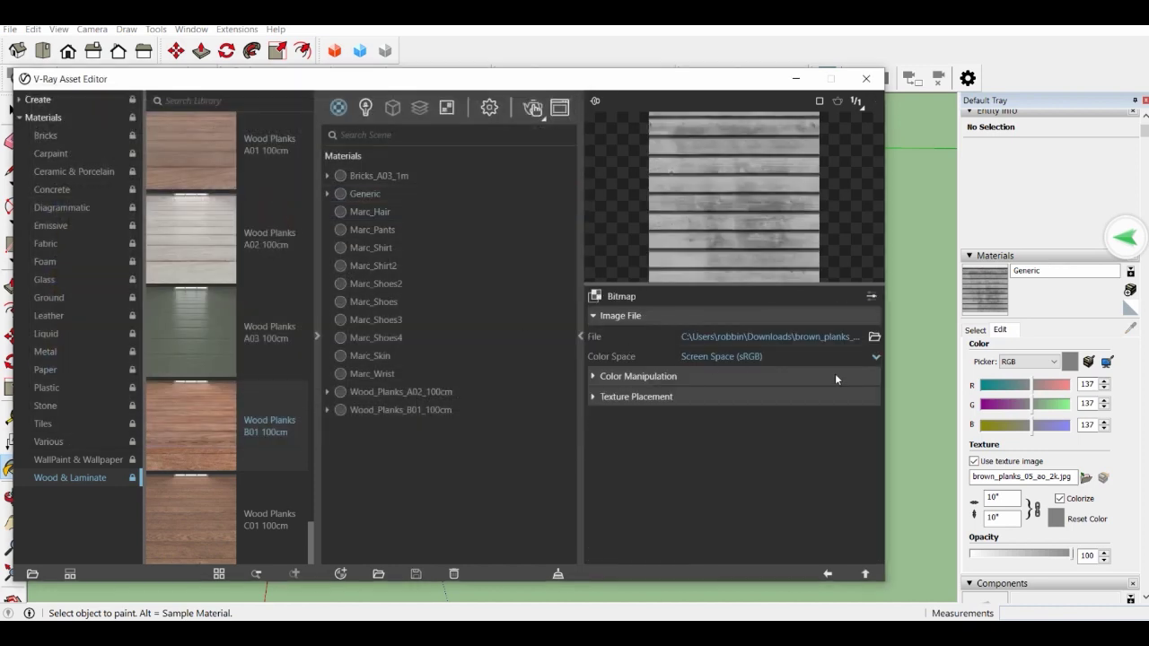
left_click(368, 194)
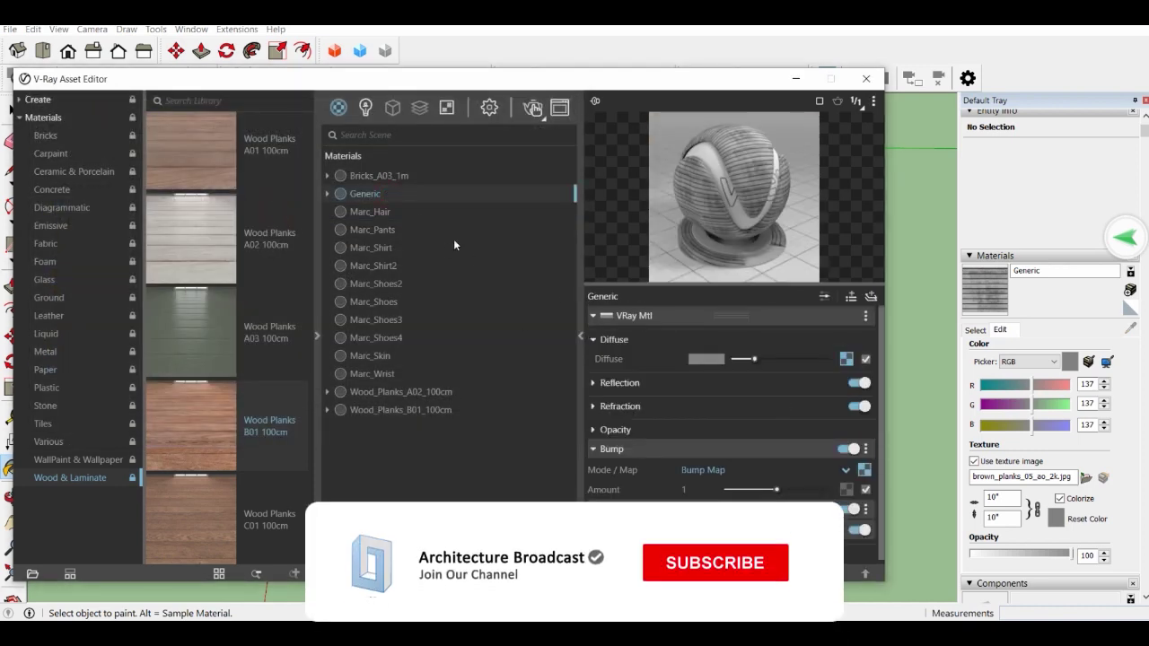
Step: Replace the texture bitmap with brown_planks_05_ao_4k.jpg from the 4k folder
left_click(845, 360)
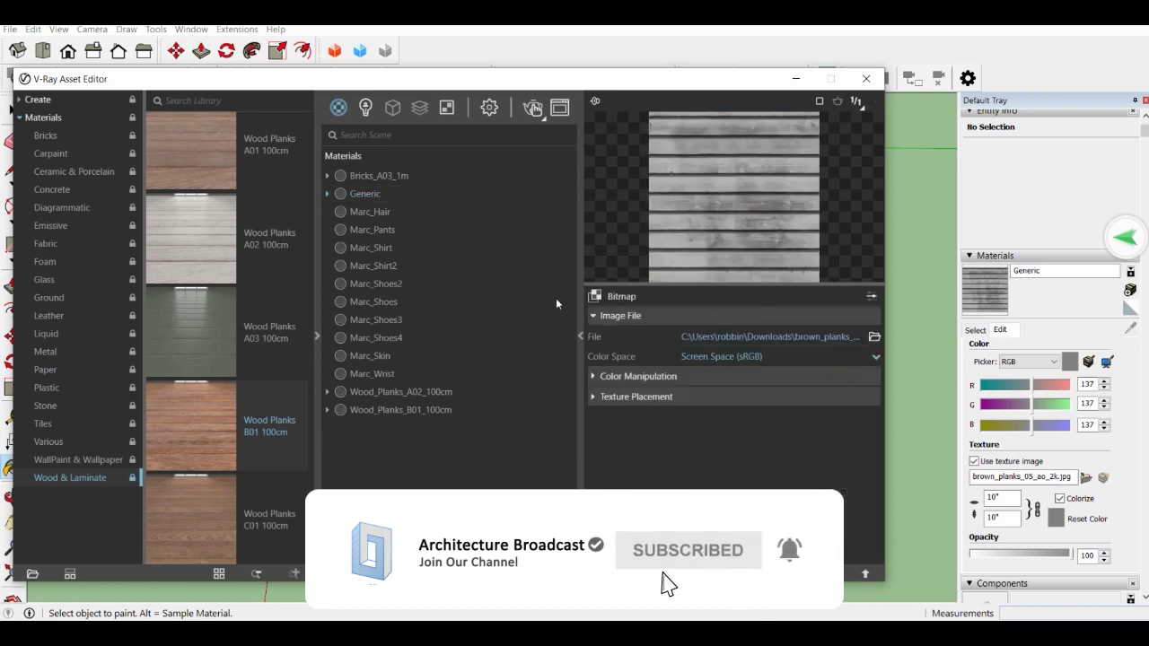
left_click(406, 194)
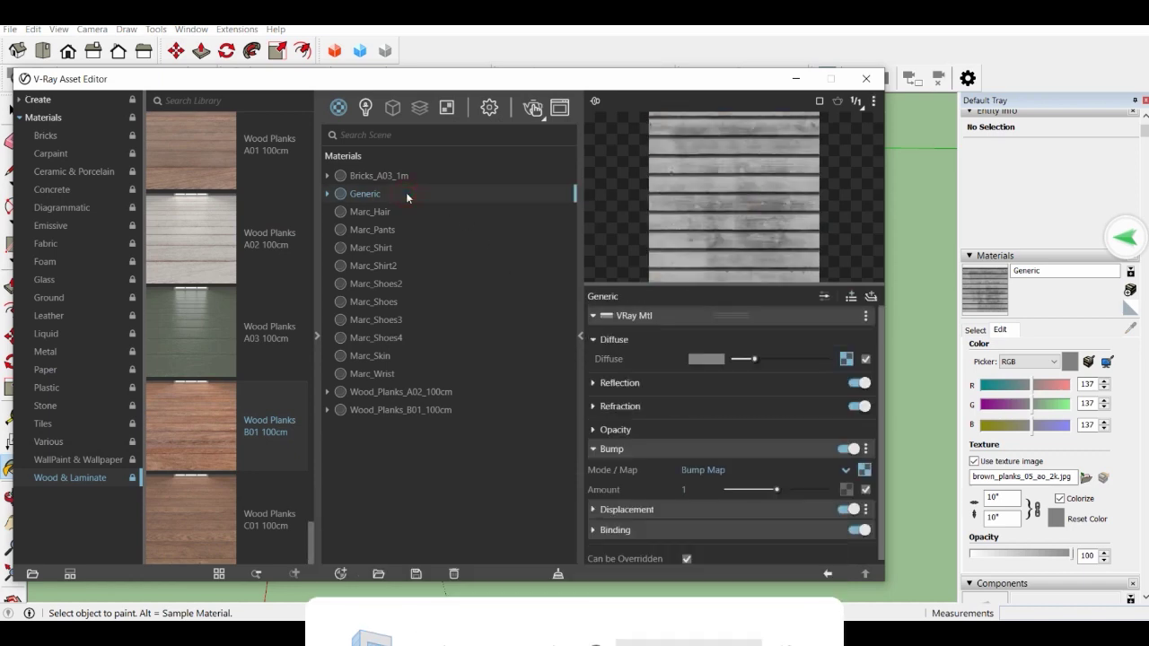
left_click(845, 359)
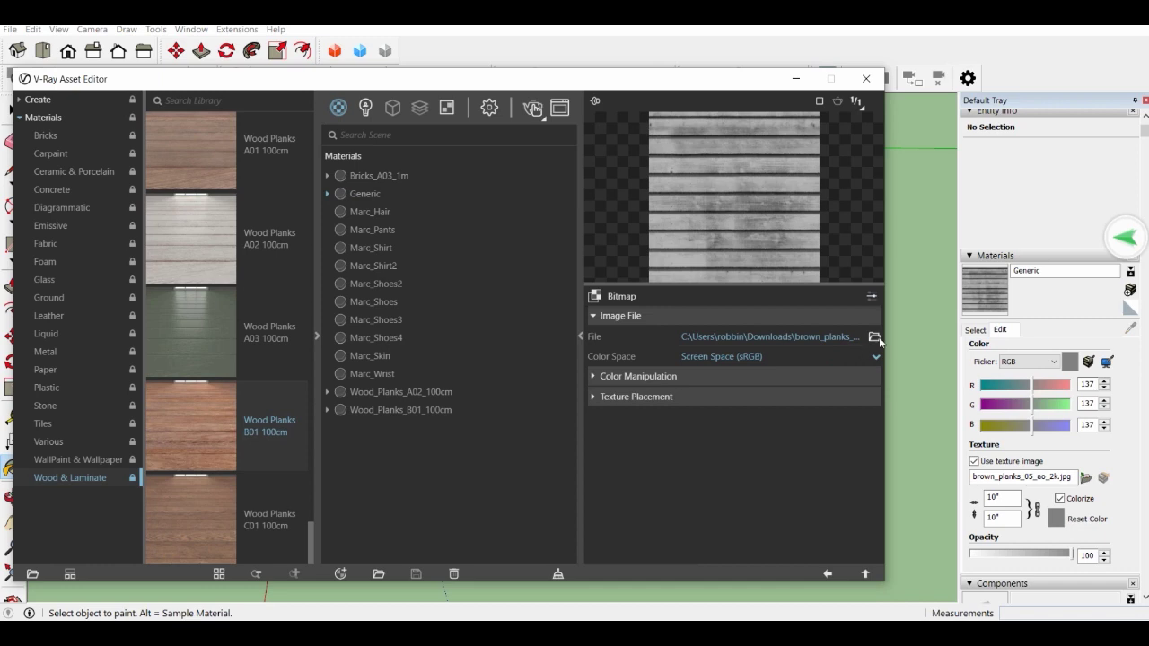
left_click(875, 337)
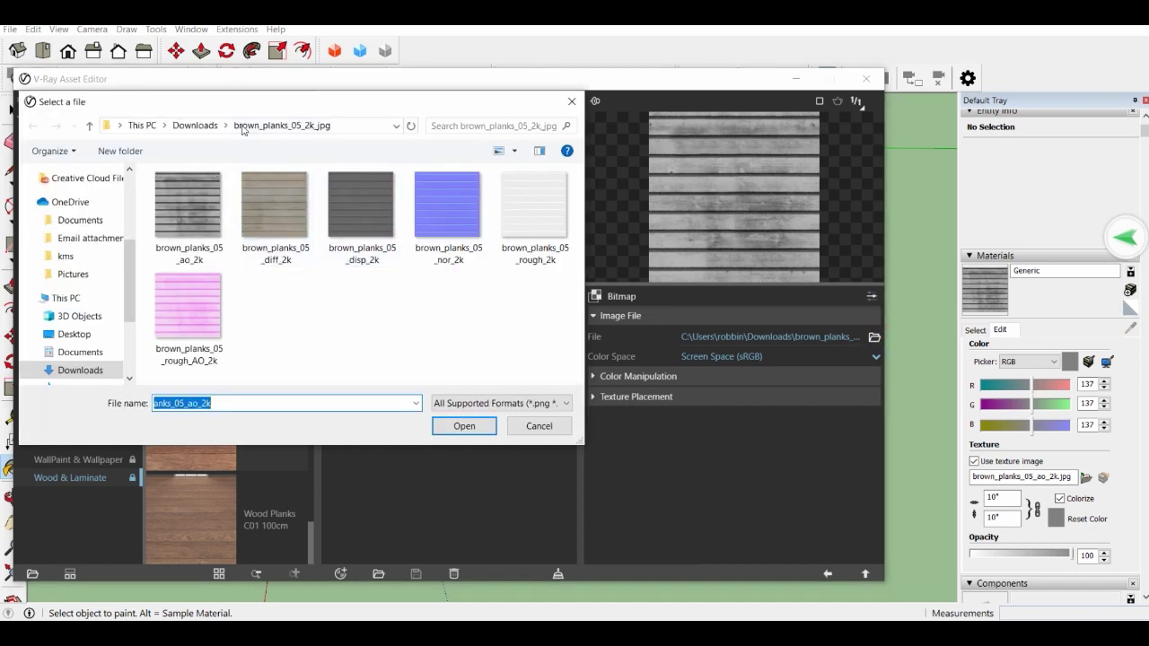
left_click(199, 126)
left_click(205, 229)
double_click(205, 229)
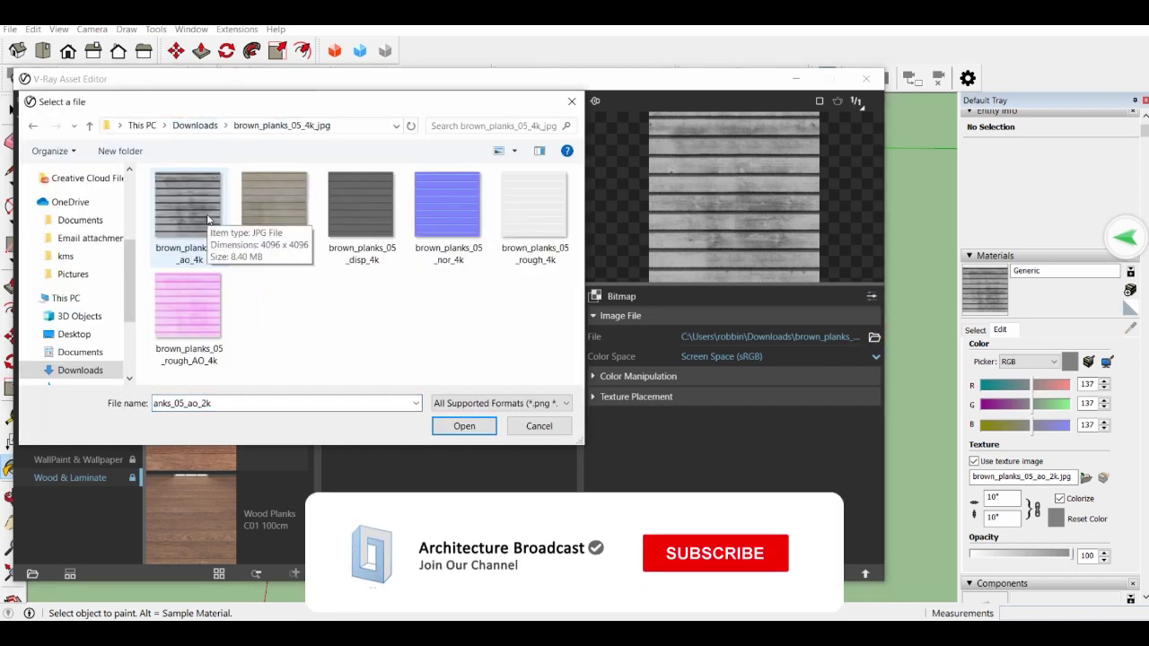
double_click(205, 212)
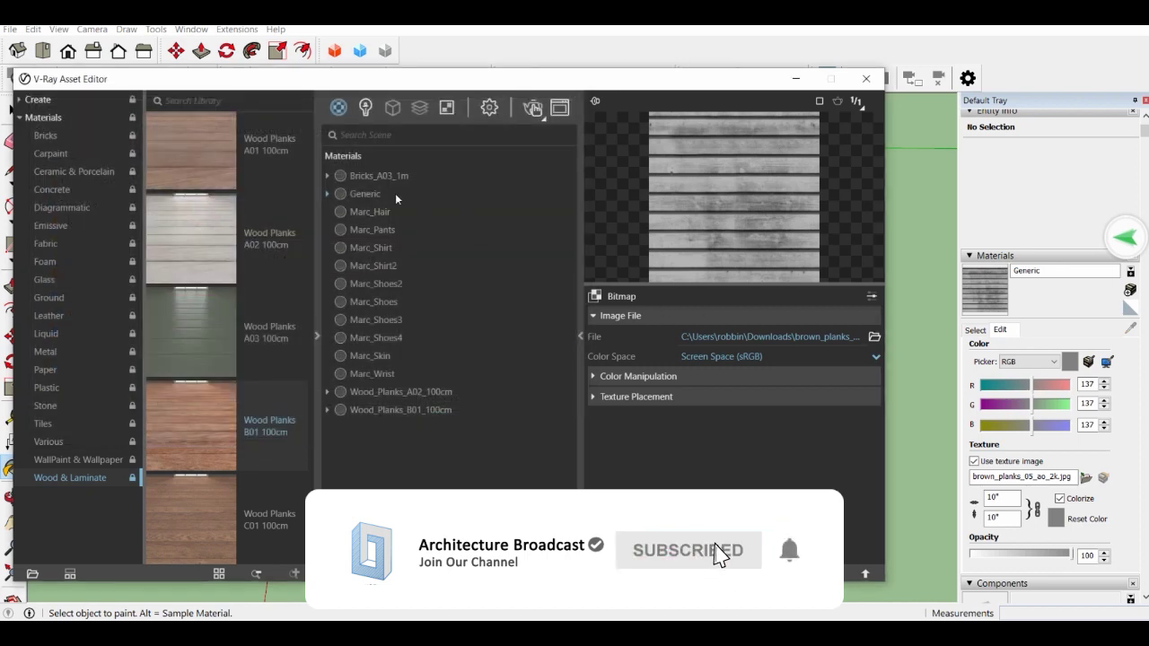
left_click(621, 294)
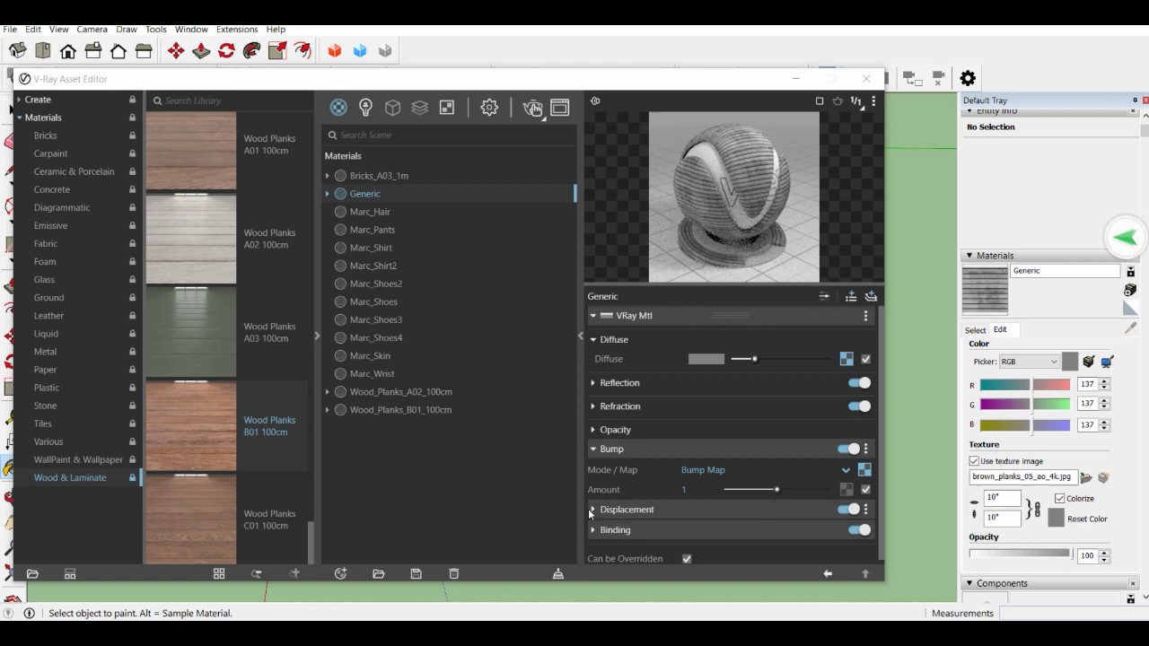
Step: Give the Displacement slot a Bitmap using brown_planks_05_disp_4k
left_click(592, 510)
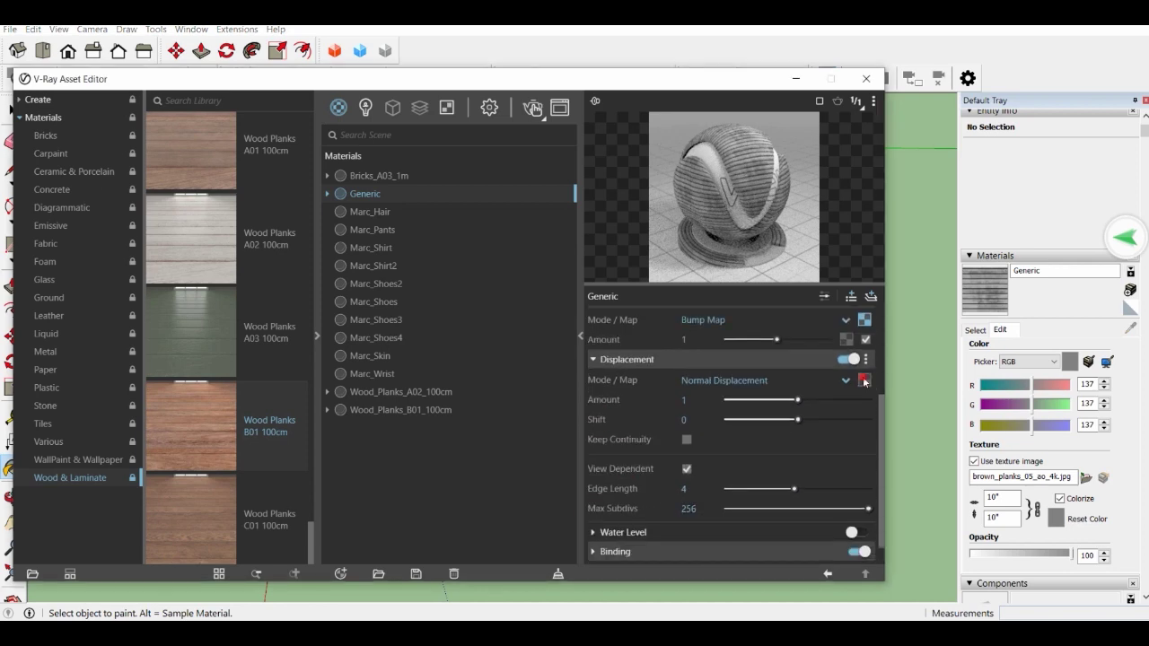
left_click(865, 382)
left_click(827, 126)
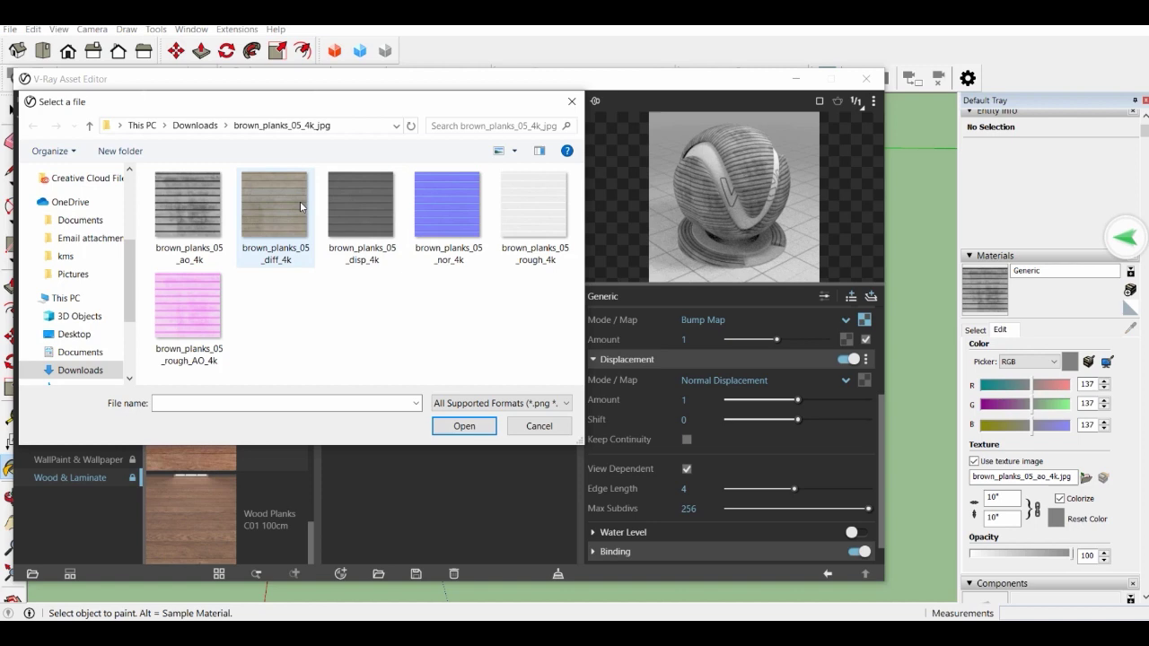
double_click(360, 206)
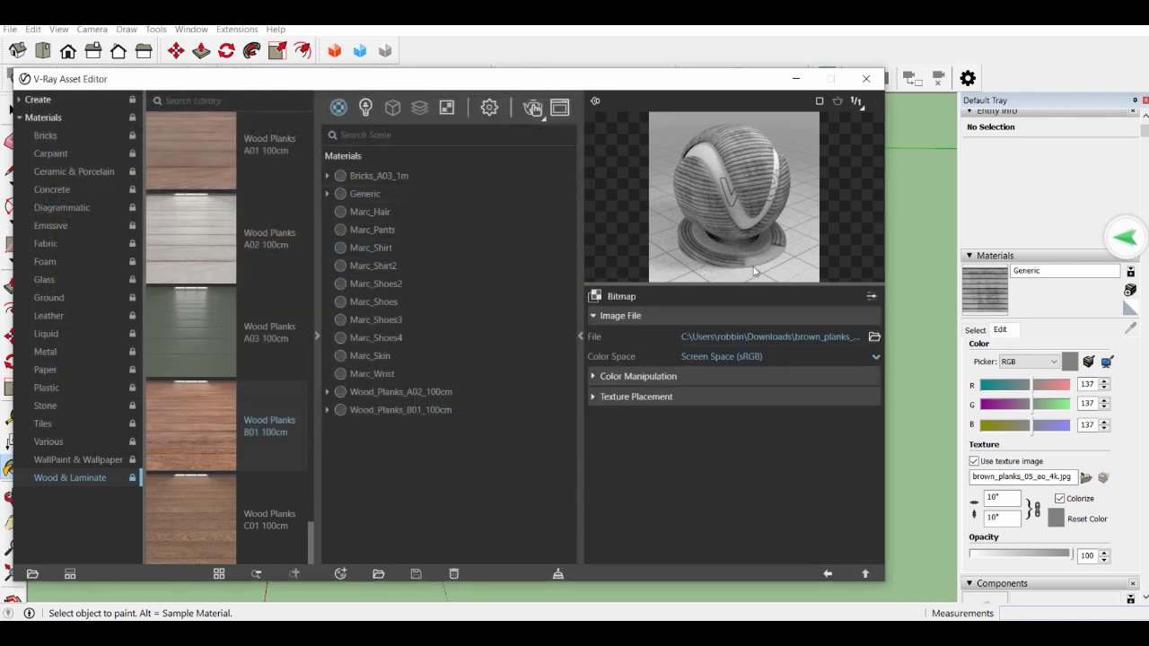
Step: Review the Generic material's layers and attribute lists, closing them without adding anything
left_click(371, 192)
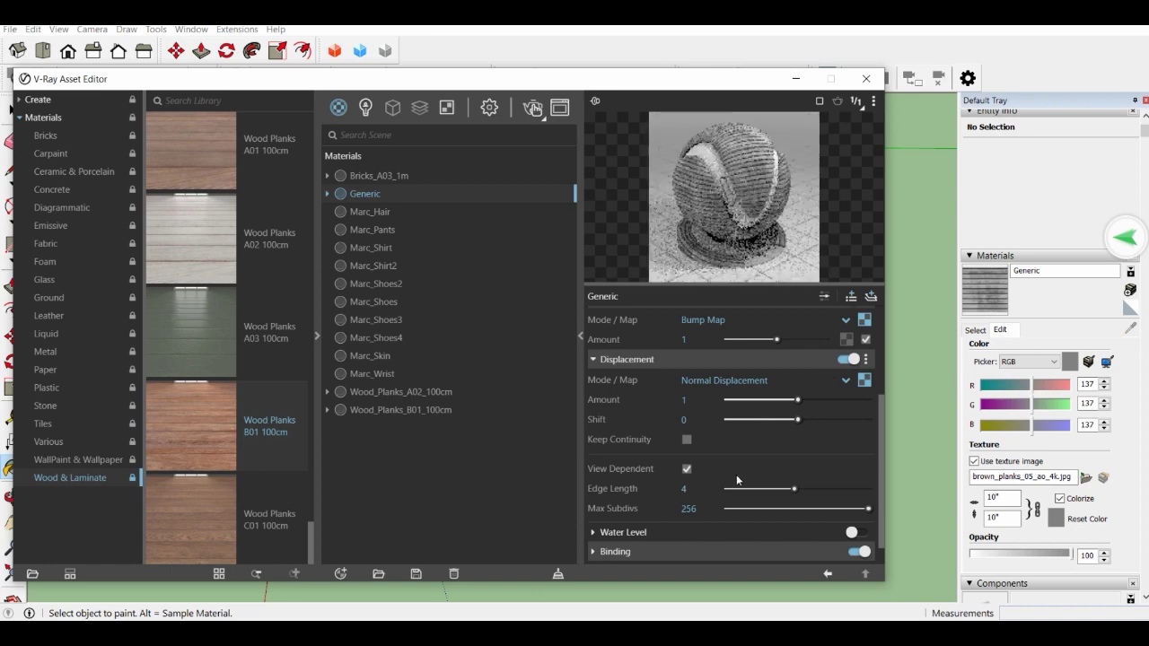
scroll(721, 483, "down", 1)
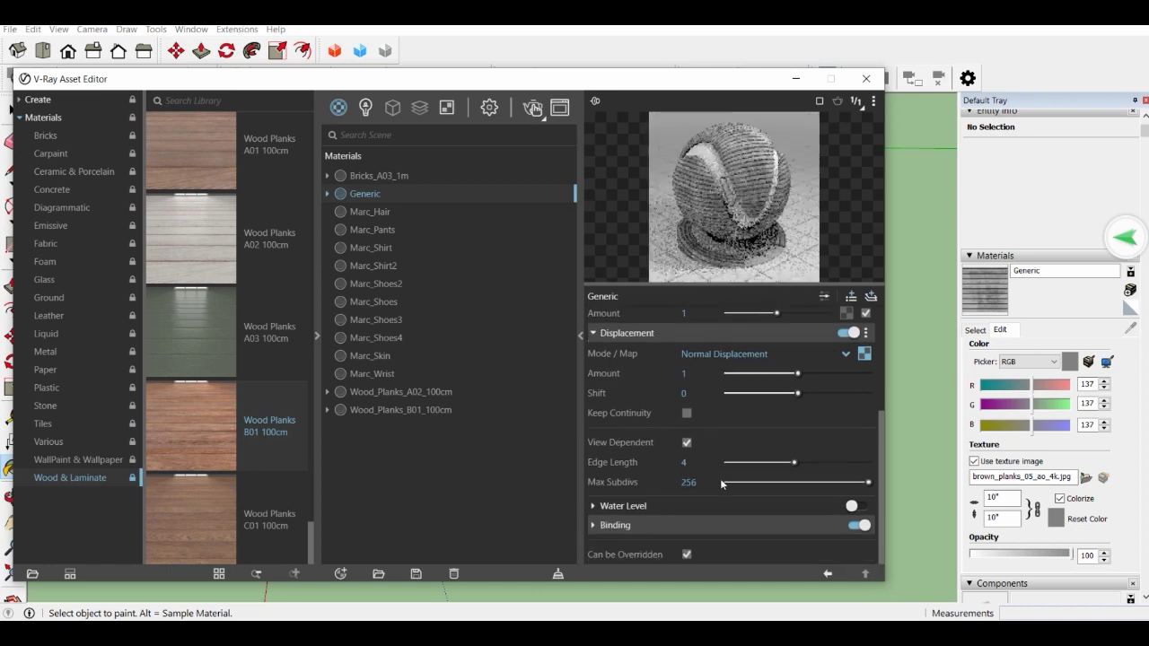
scroll(705, 489, "up", 6)
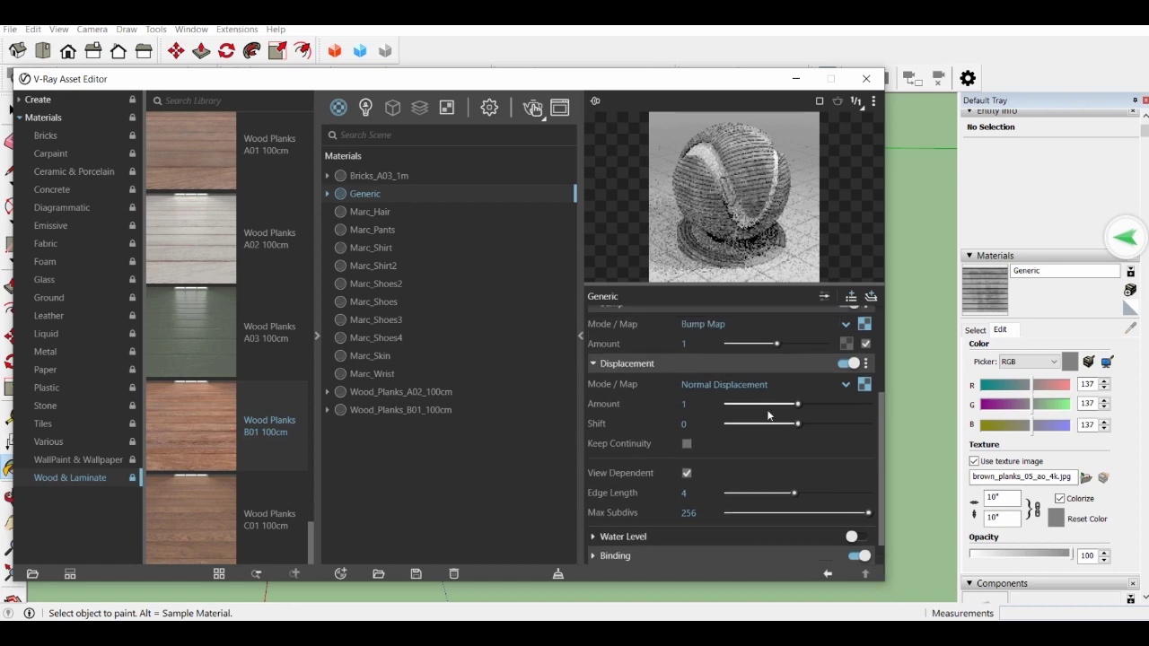
left_click(870, 297)
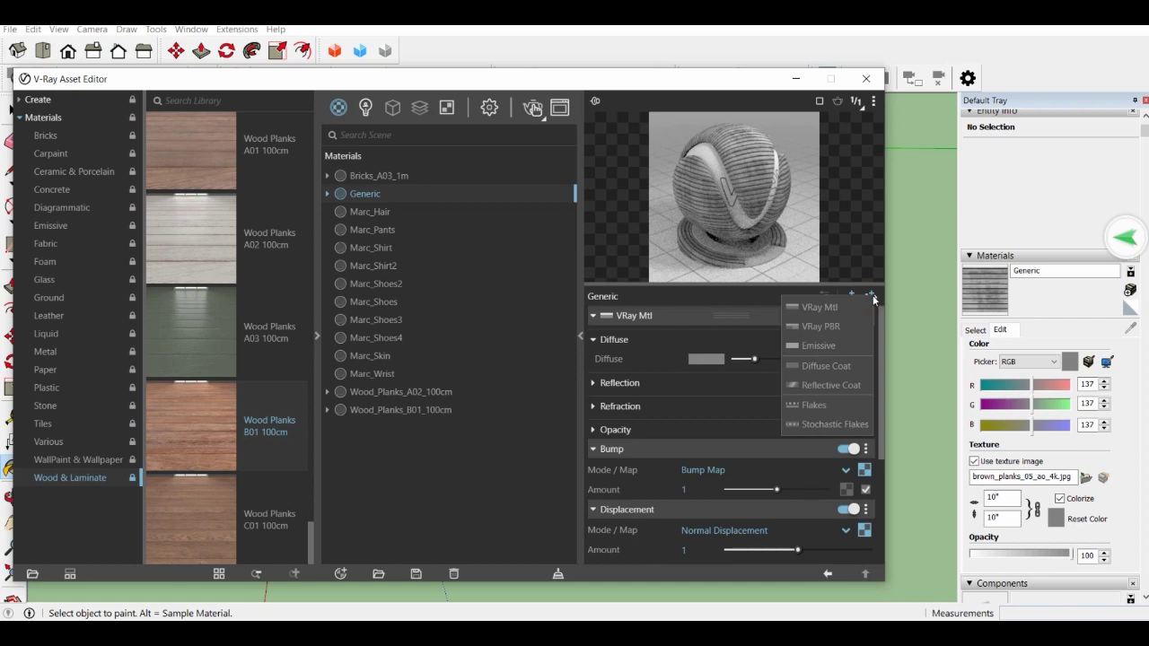
left_click(775, 296)
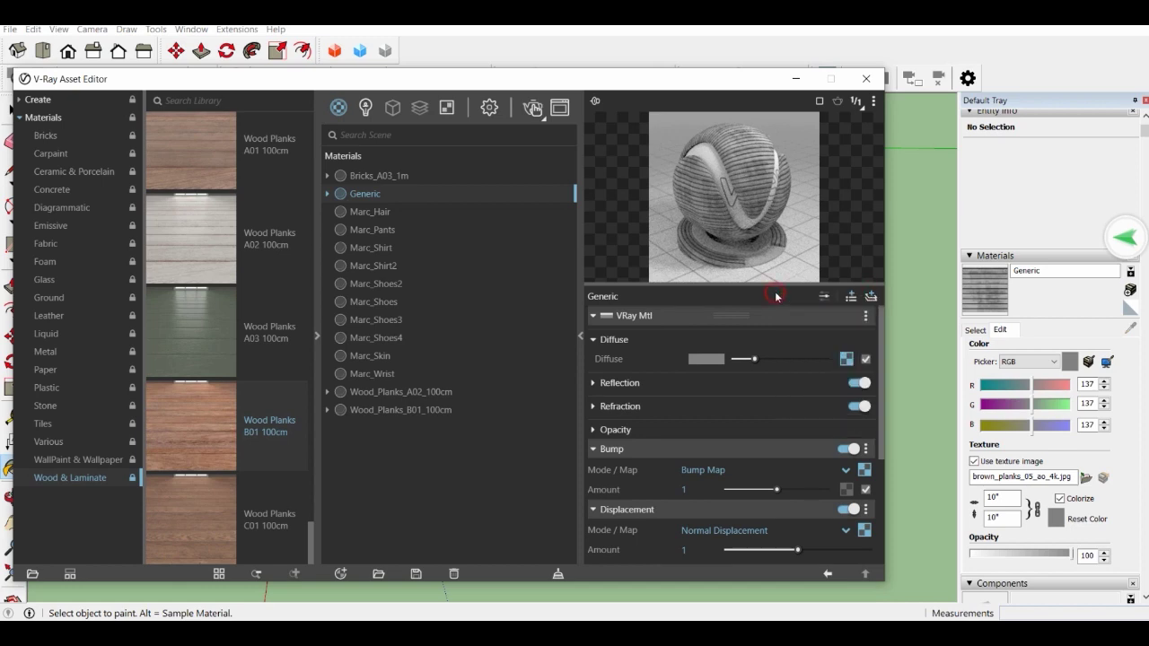
left_click(854, 296)
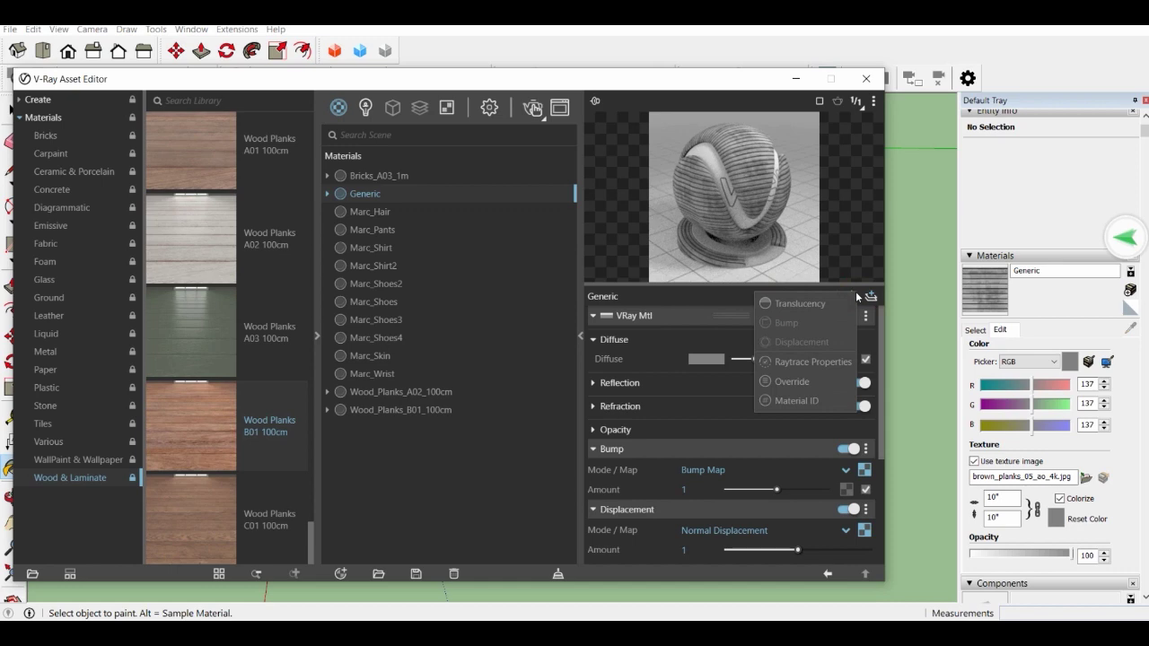
left_click(707, 299)
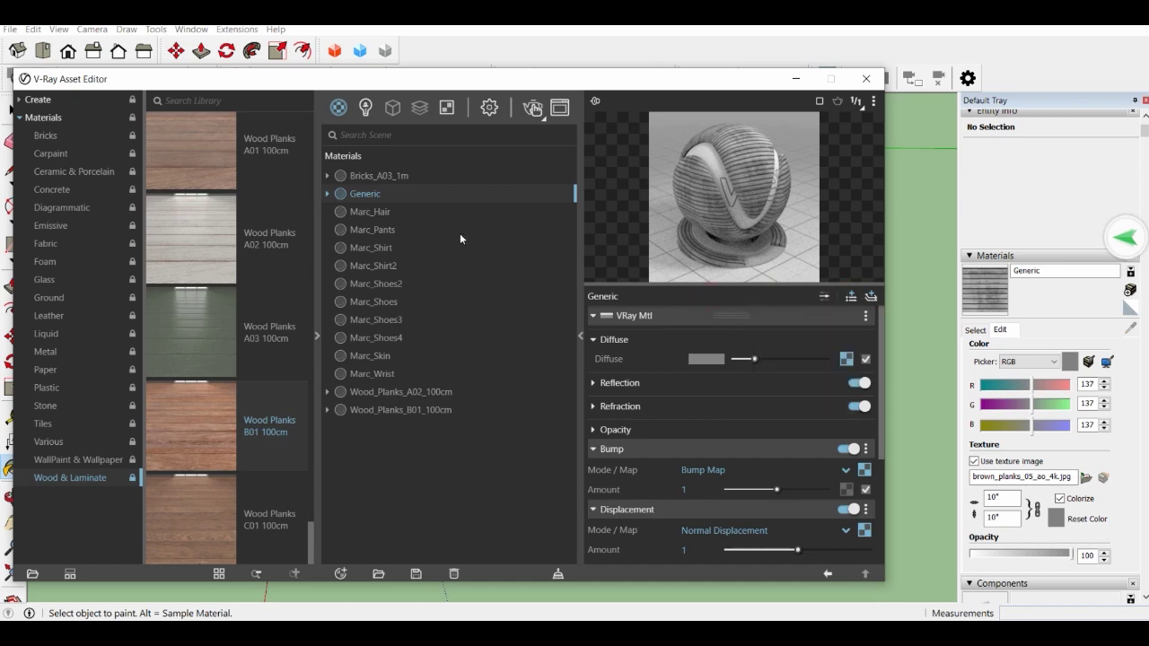
Step: Paint the right half with the grey Generic planks and set the texture width to 100 (3'4")
right_click(435, 199)
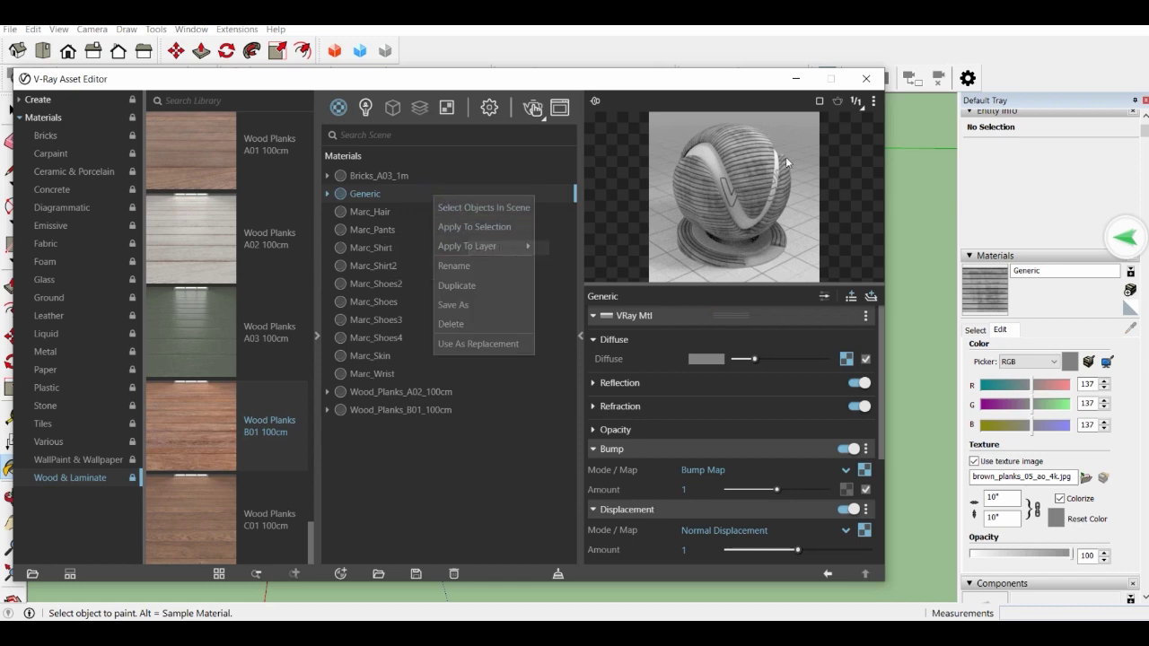
left_click(796, 78)
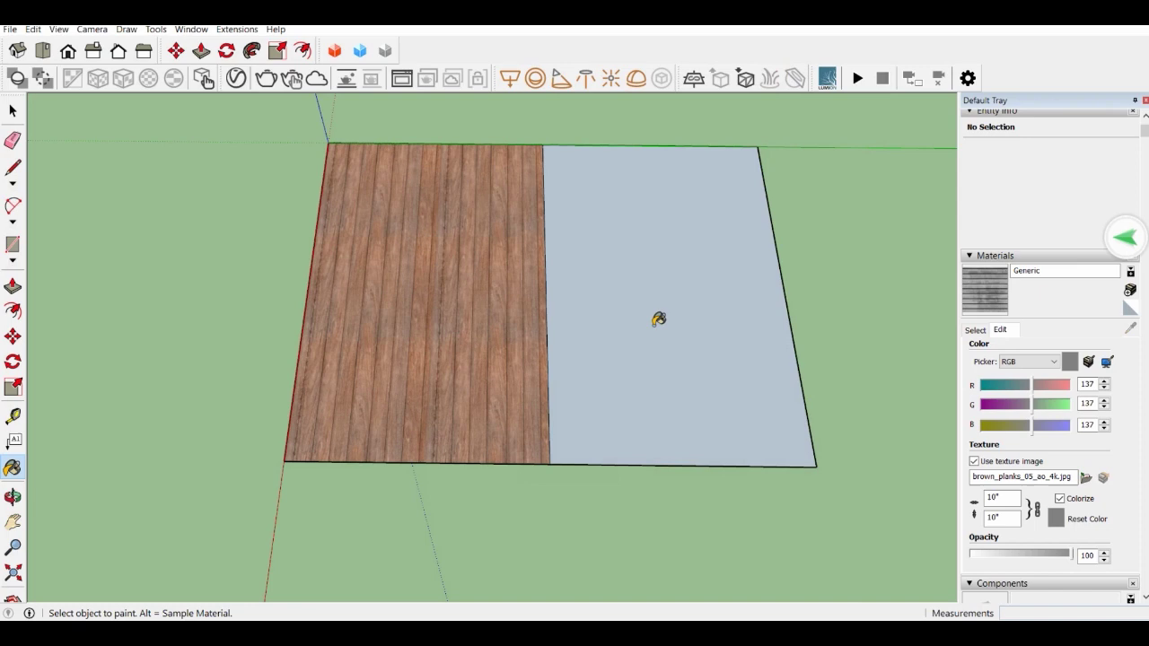
left_click(635, 330)
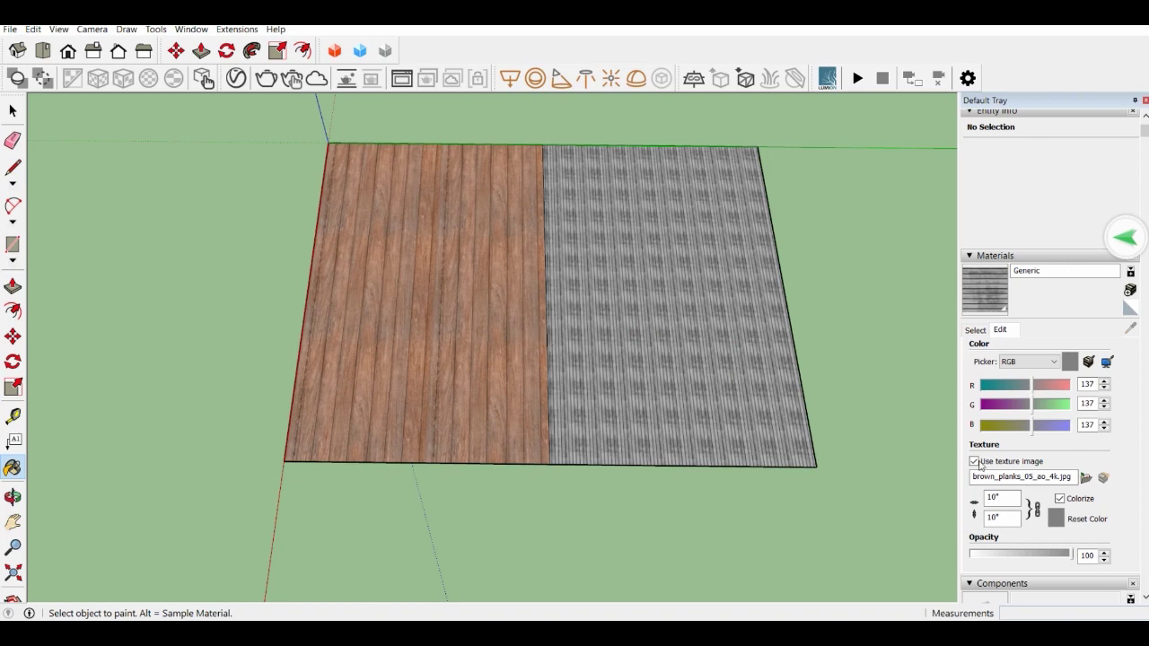
left_click(993, 497)
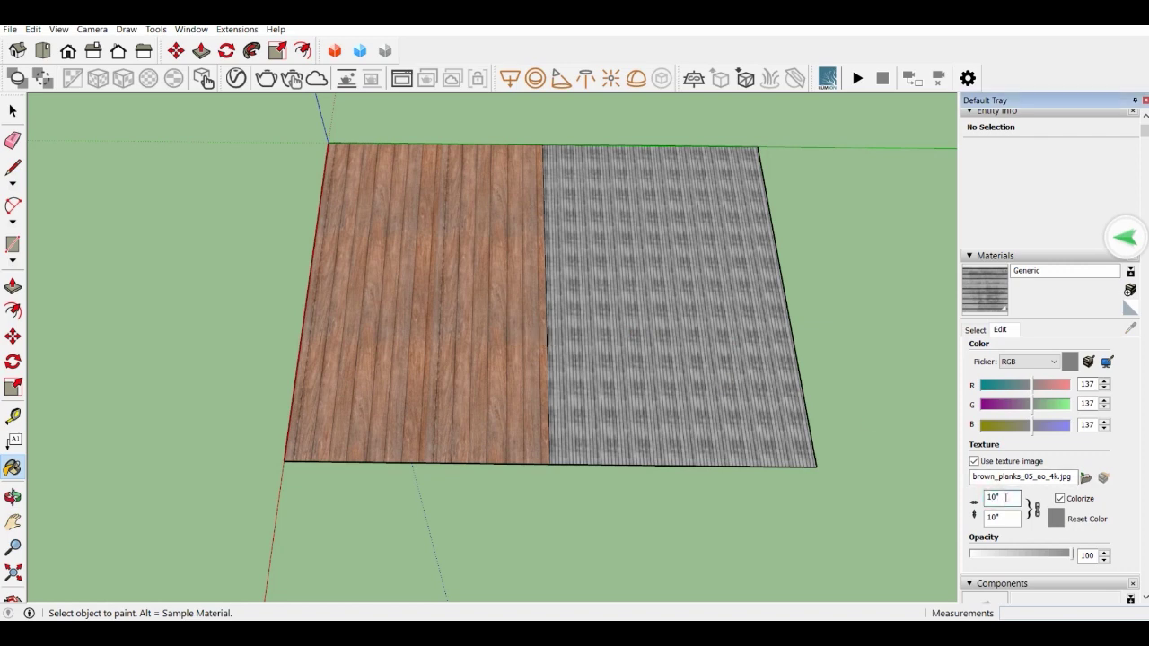
type("10")
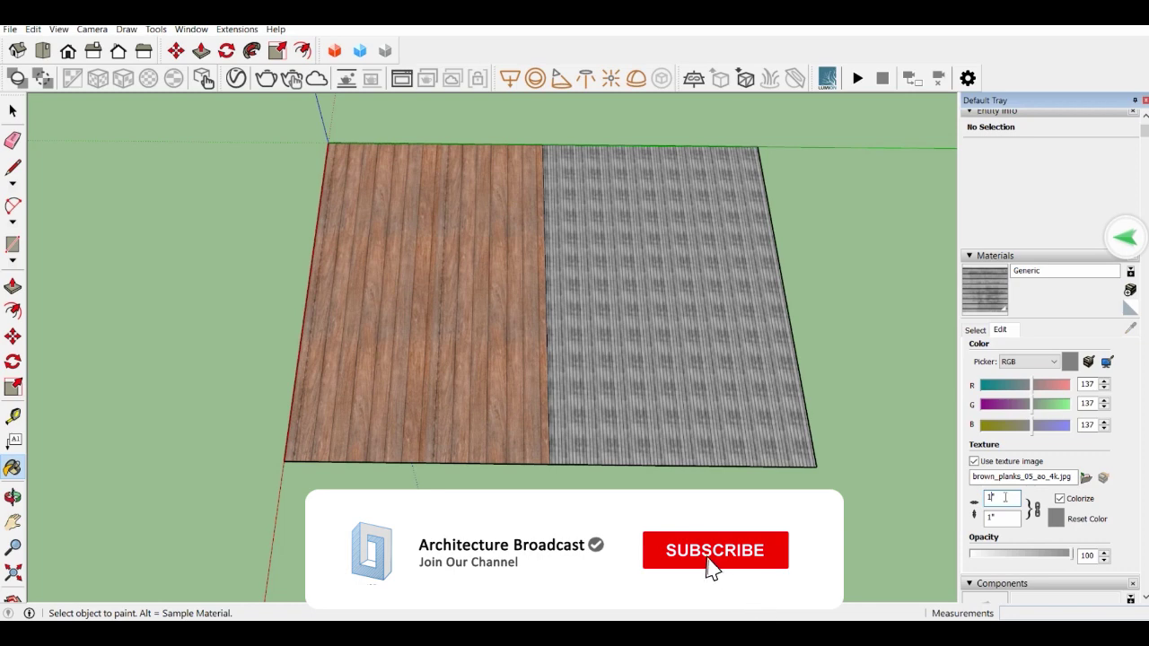
type("0")
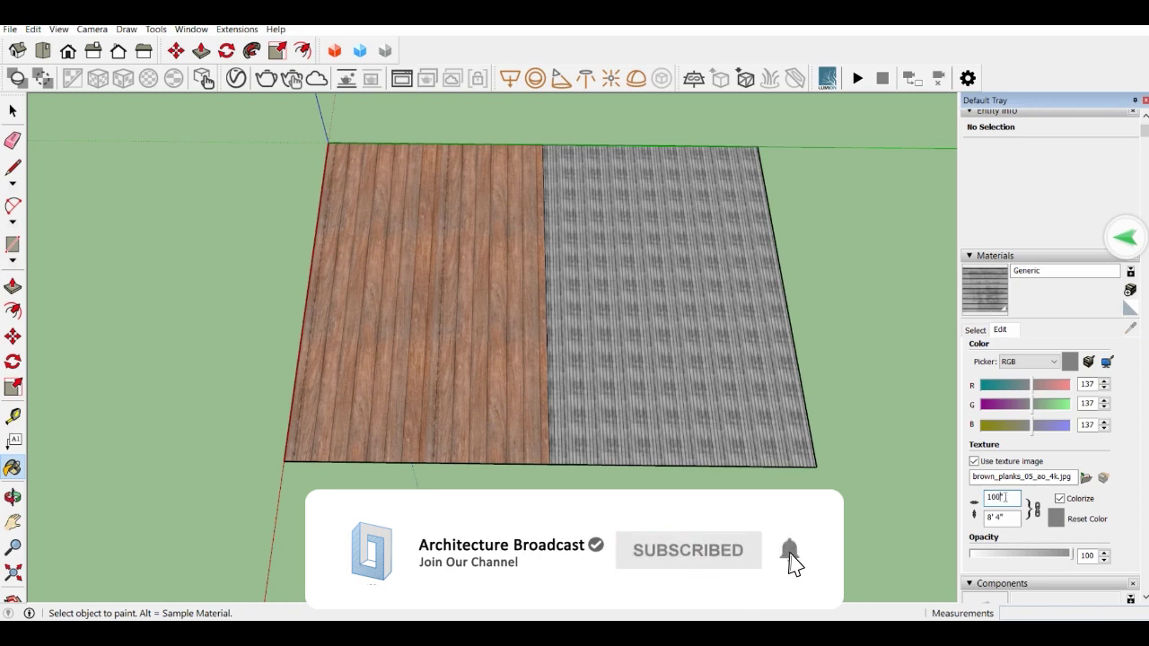
key("Return")
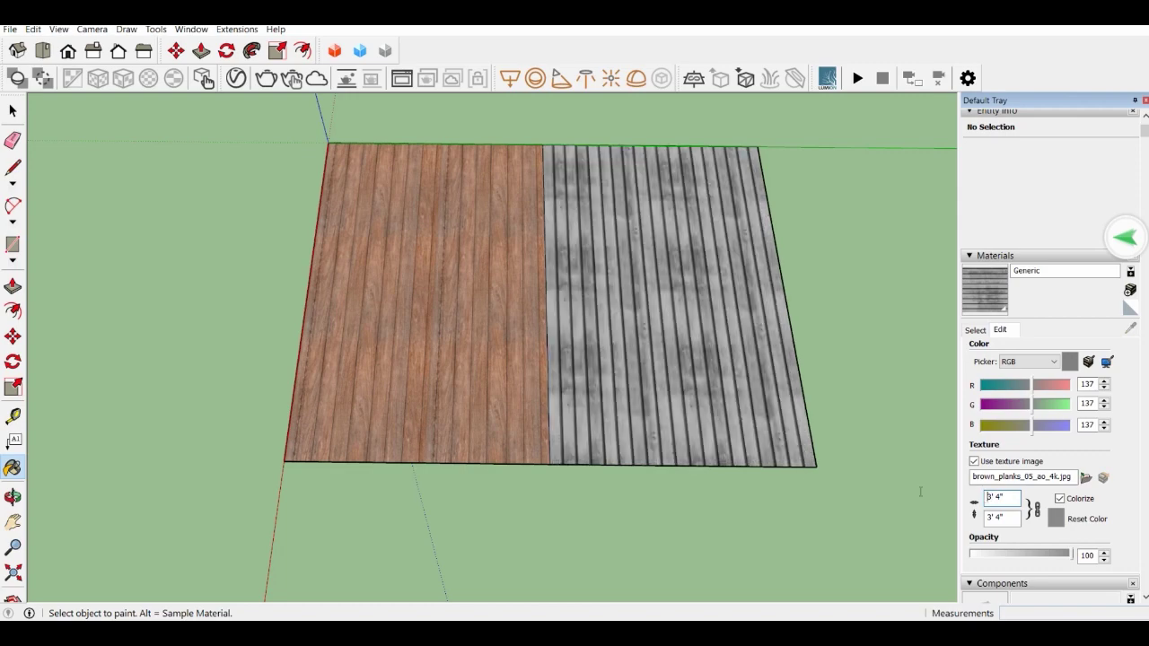
Step: Zoom and orbit to face the floor, then zoom in on the brown-grey plank seam
scroll(571, 368, "up", 10)
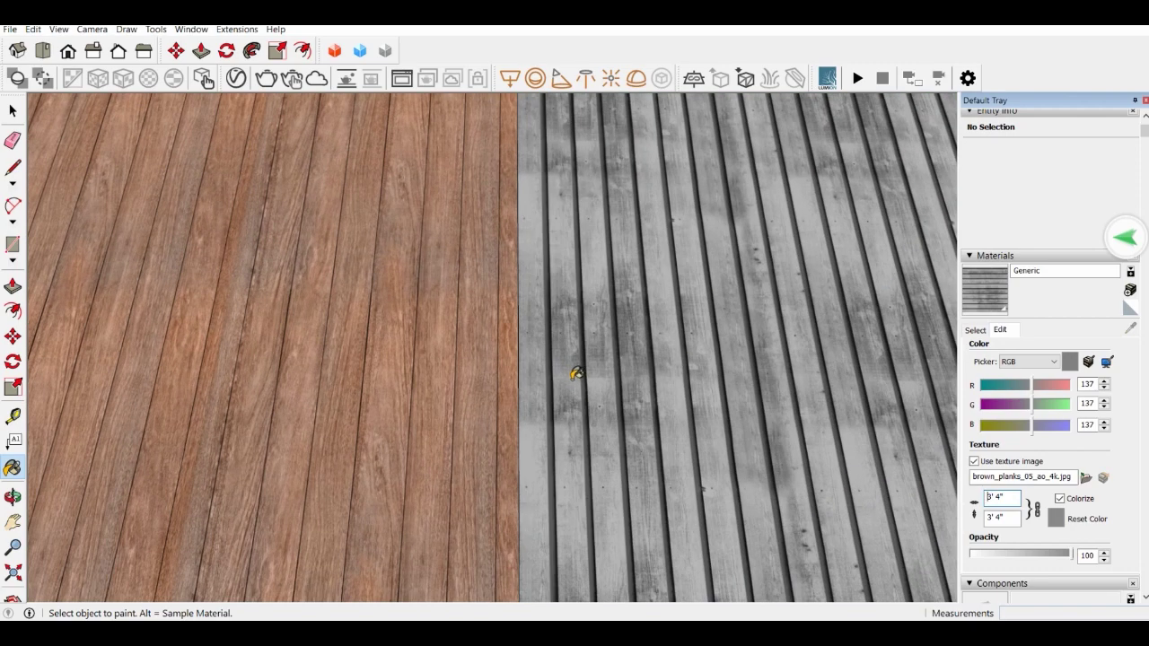
scroll(576, 375, "up", 3)
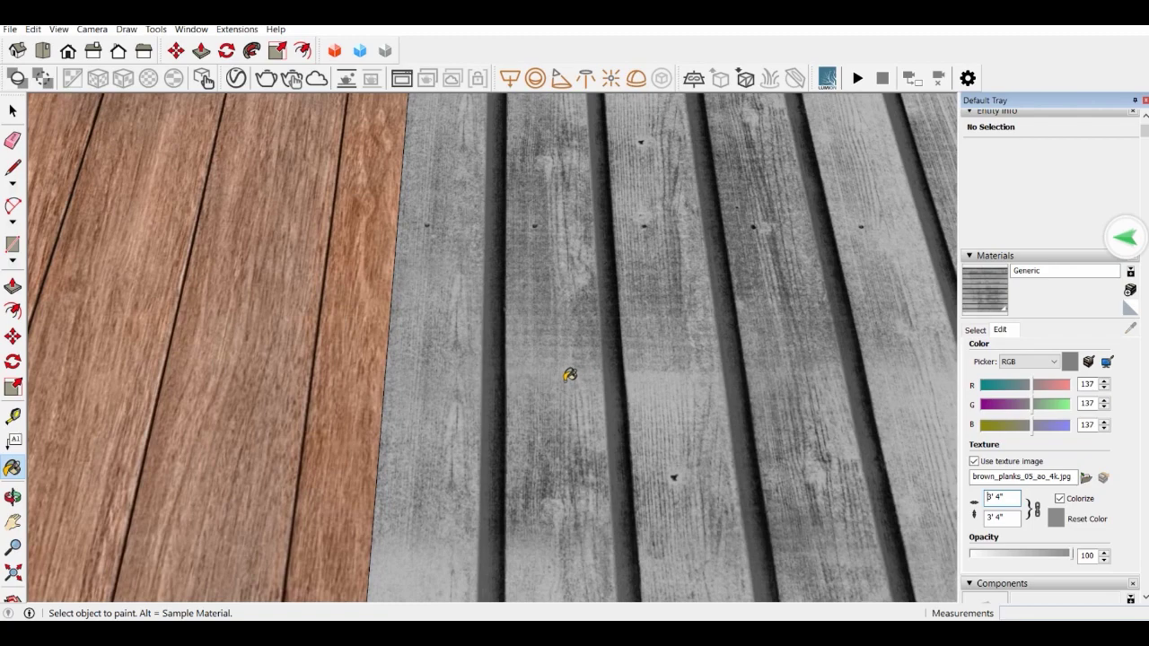
scroll(568, 376, "down", 10)
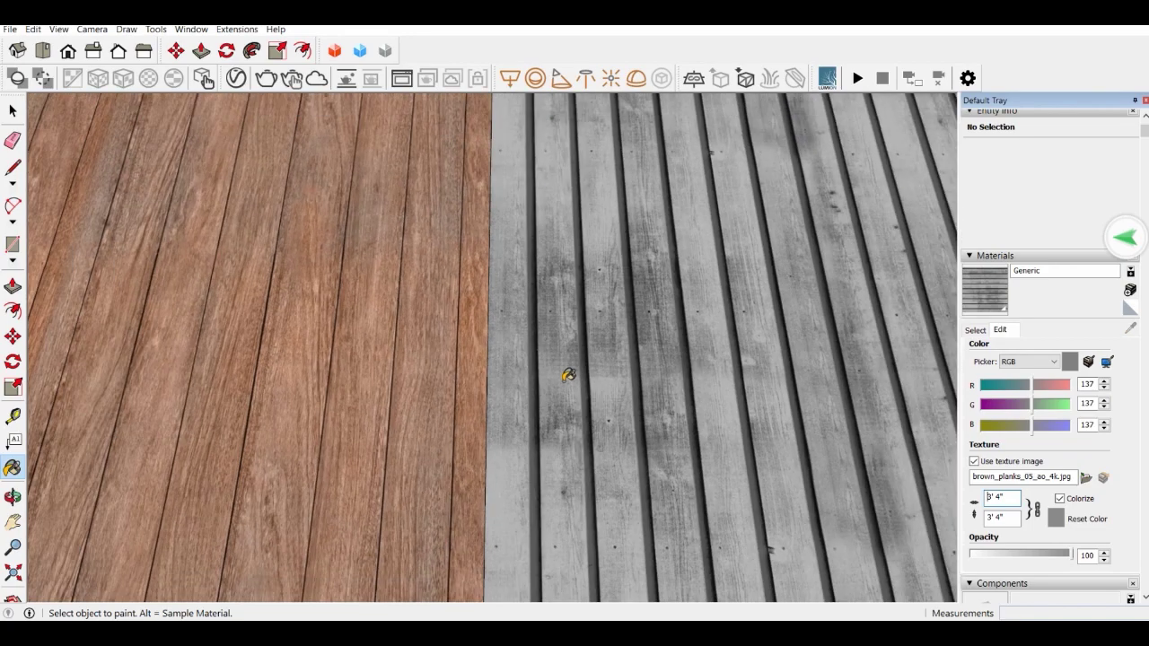
scroll(568, 375, "down", 5)
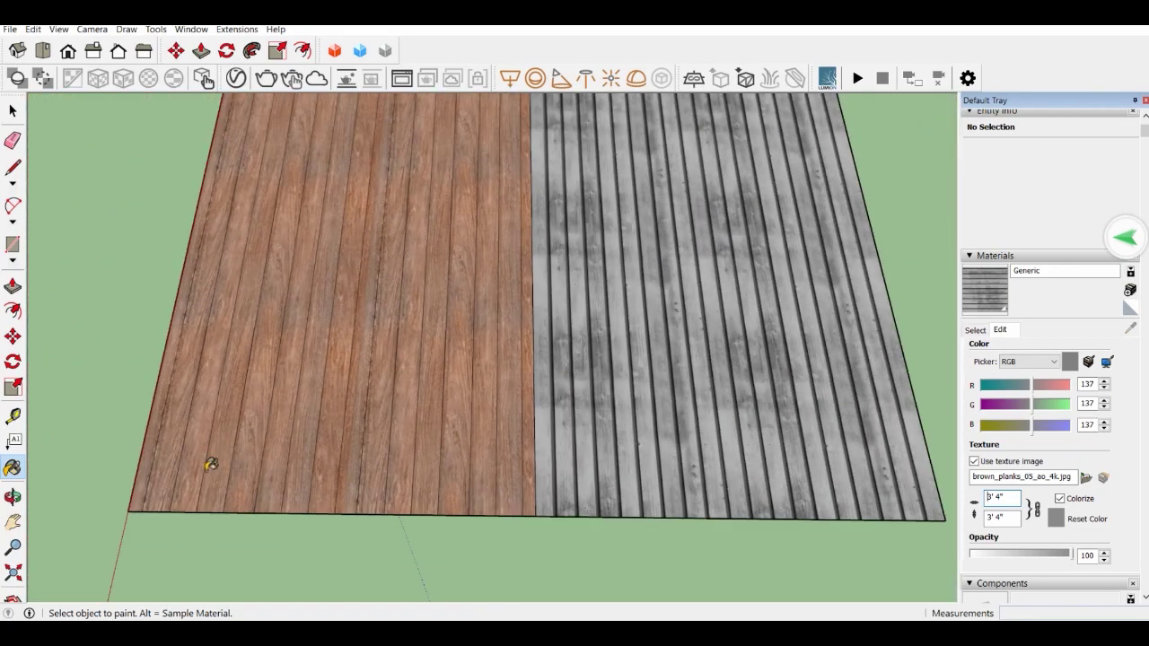
left_click(13, 496)
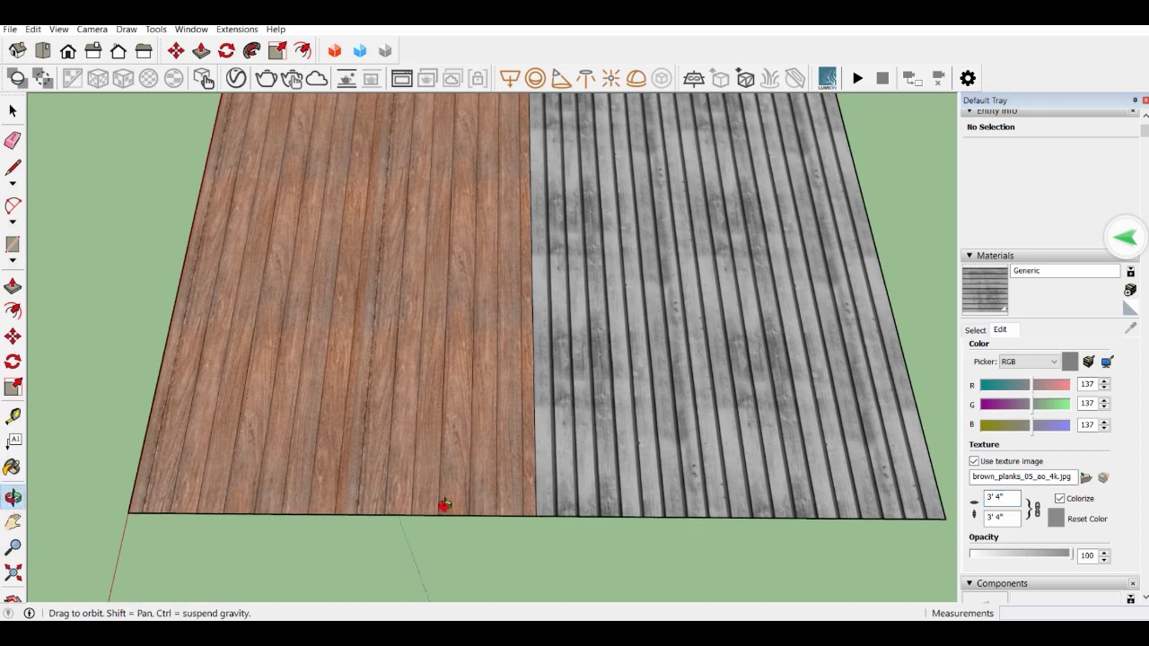
left_click_drag(444, 505, 482, 496)
left_click_drag(625, 491, 578, 456)
scroll(578, 456, "up", 2)
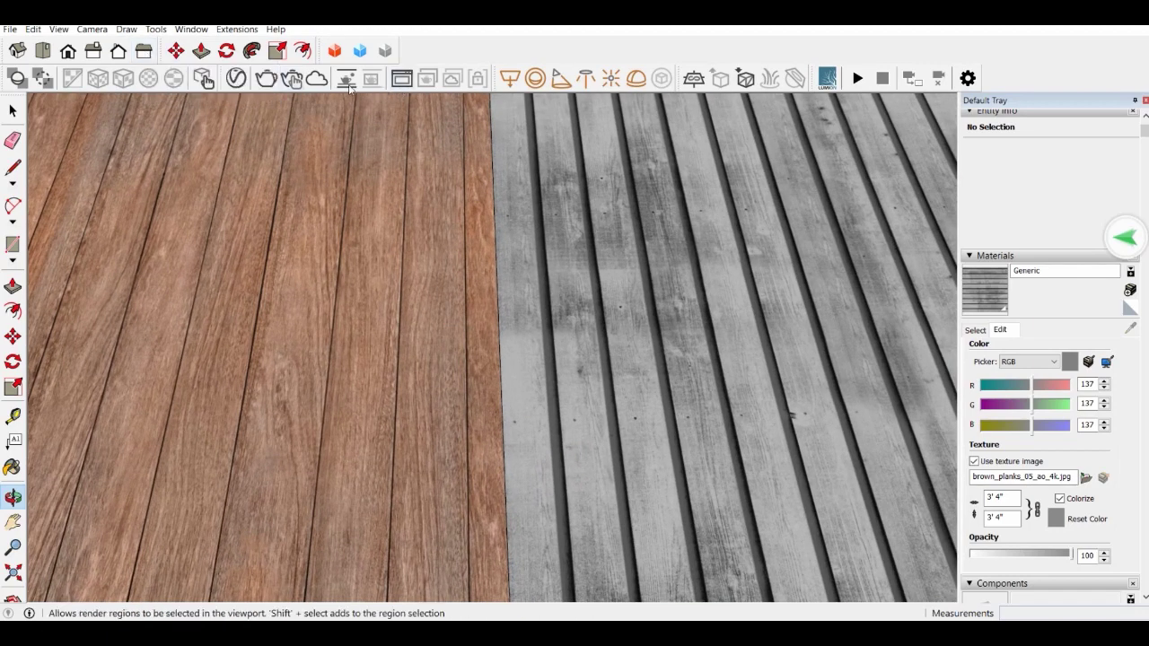
Step: Start a V-Ray interactive render and orbit until the planks run vertically
left_click(278, 82)
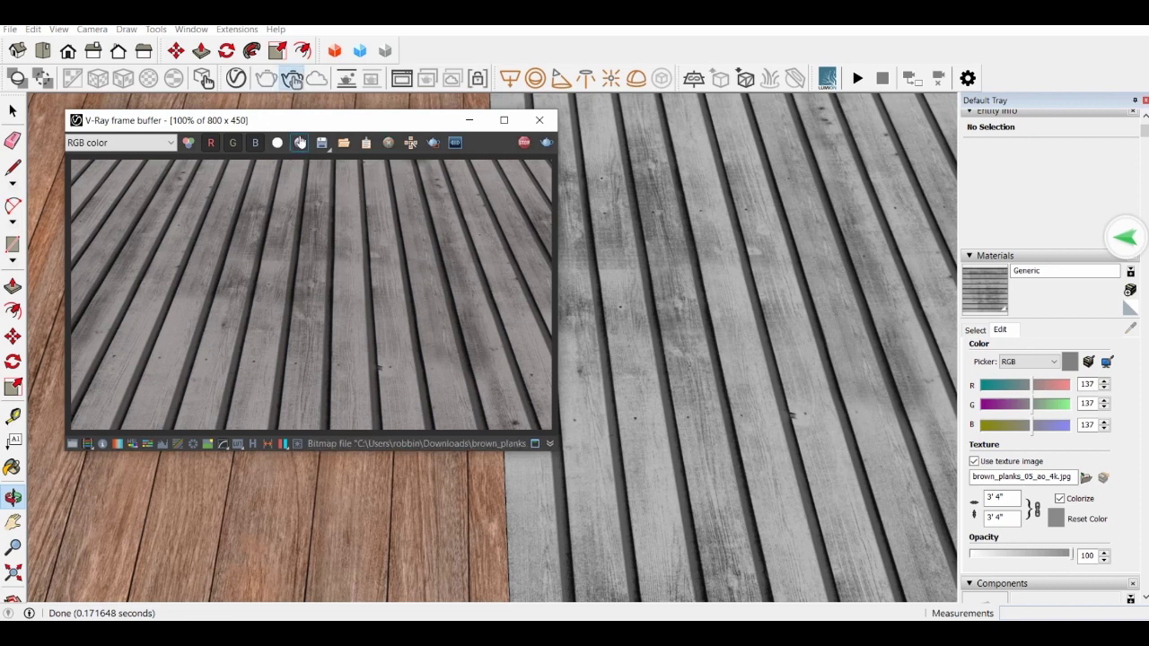
left_click(299, 142)
left_click_drag(299, 120, 411, 133)
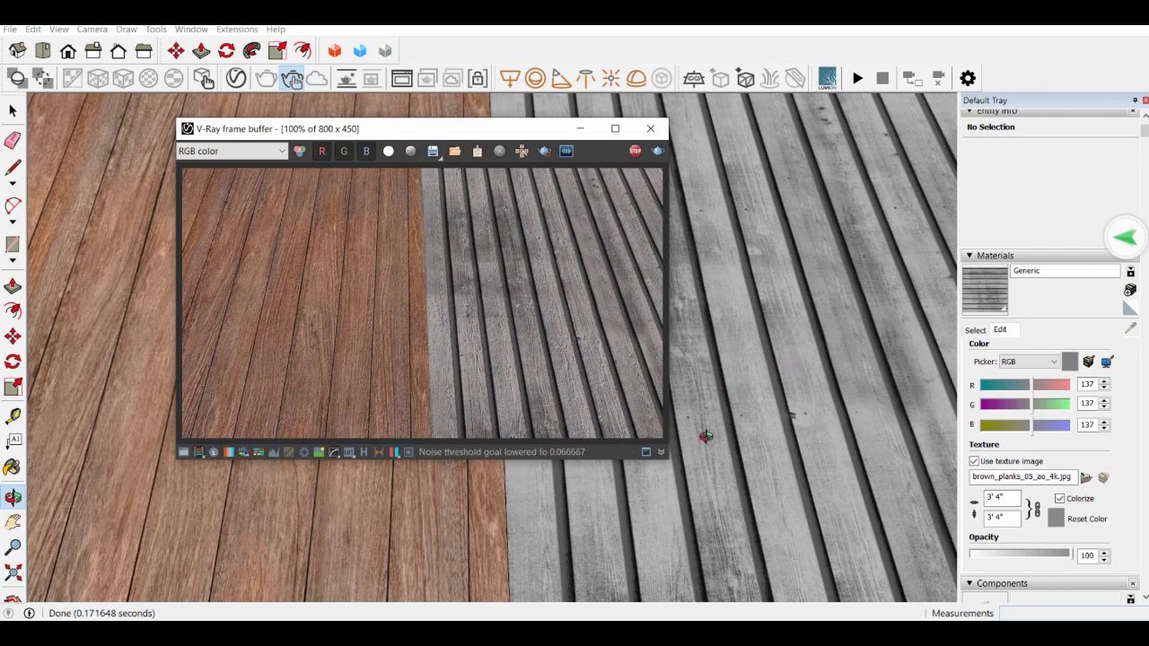
mouse_move(678, 469)
left_mouse_down()
mouse_move(655, 526)
mouse_move(570, 554)
mouse_move(577, 531)
mouse_move(558, 525)
mouse_move(539, 541)
left_mouse_up()
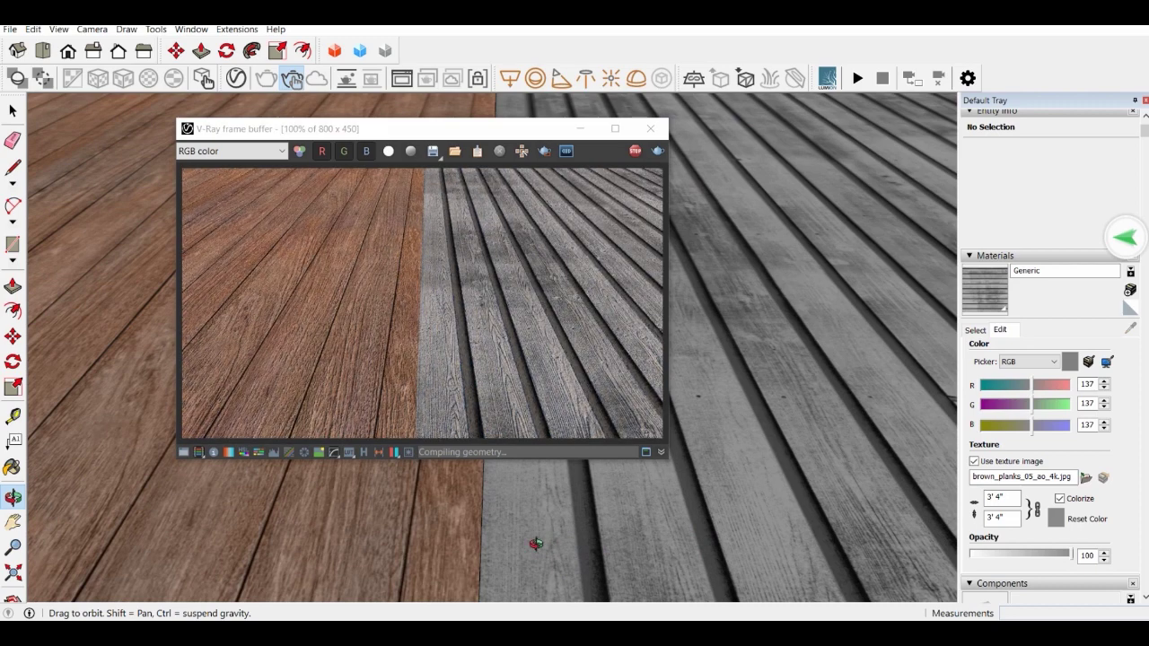
left_click_drag(536, 544, 531, 544)
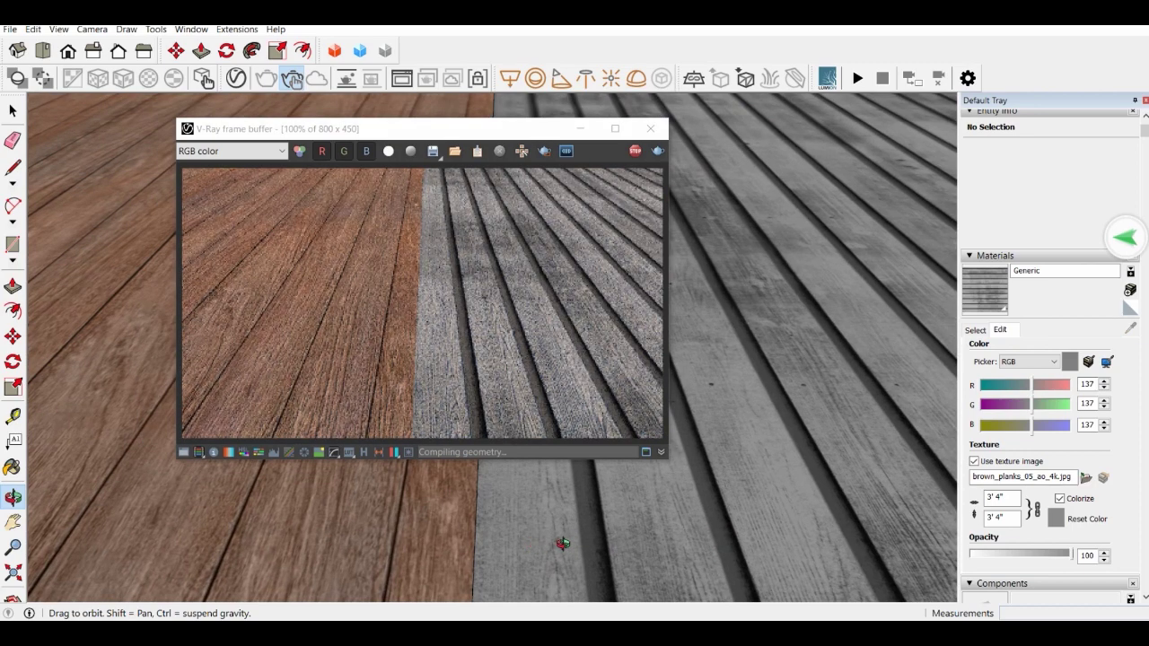
left_click_drag(602, 540, 493, 547)
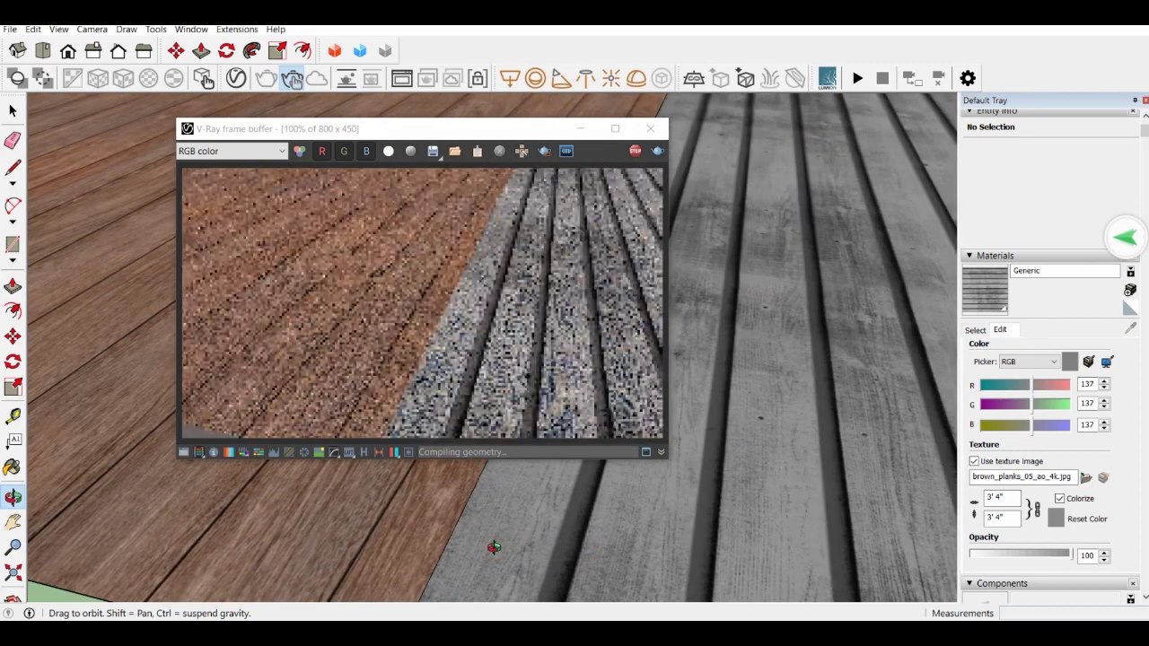